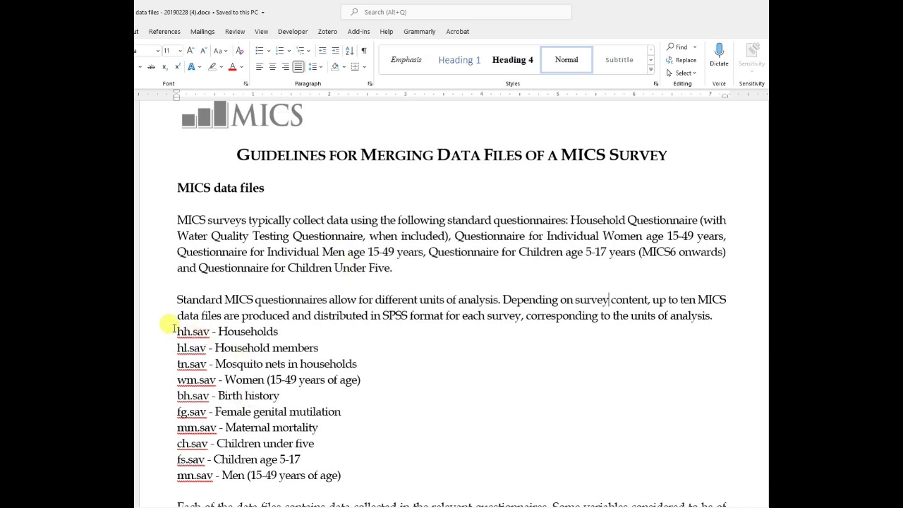
Step: Select the list of MICS data files from hh.sav to mn.sav in the guidelines document
{"action": "left_click_drag", "start_coordinate": [173, 328], "coordinate": [365, 477]}
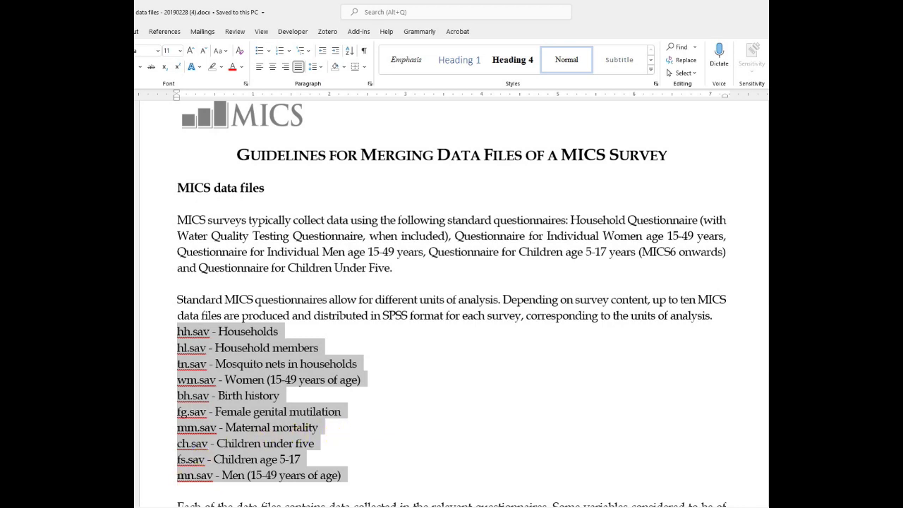
{"action": "key", "text": "alt+Tab"}
Step: Reposition the MICS 2017-18 Stata folder window so its eight .dta files and Size column show
{"action": "left_click", "coordinate": [437, 328]}
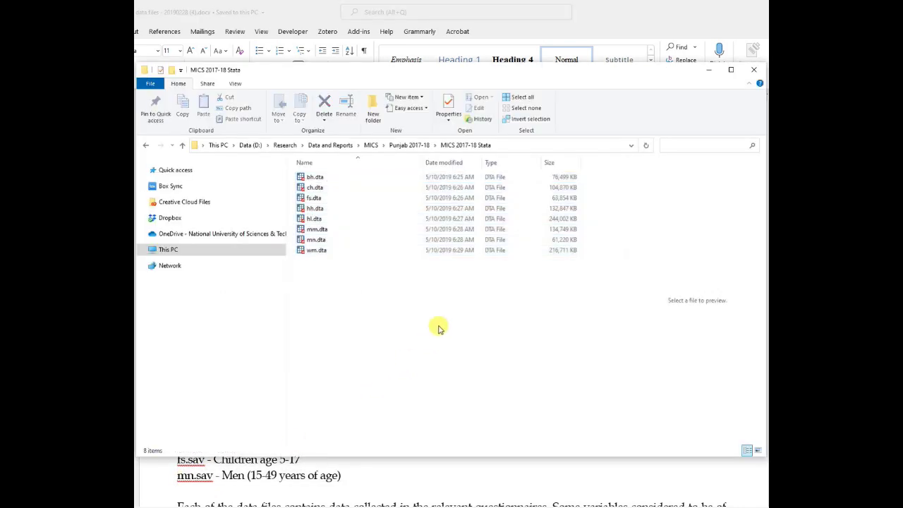
{"action": "left_click_drag", "start_coordinate": [354, 281], "coordinate": [310, 178]}
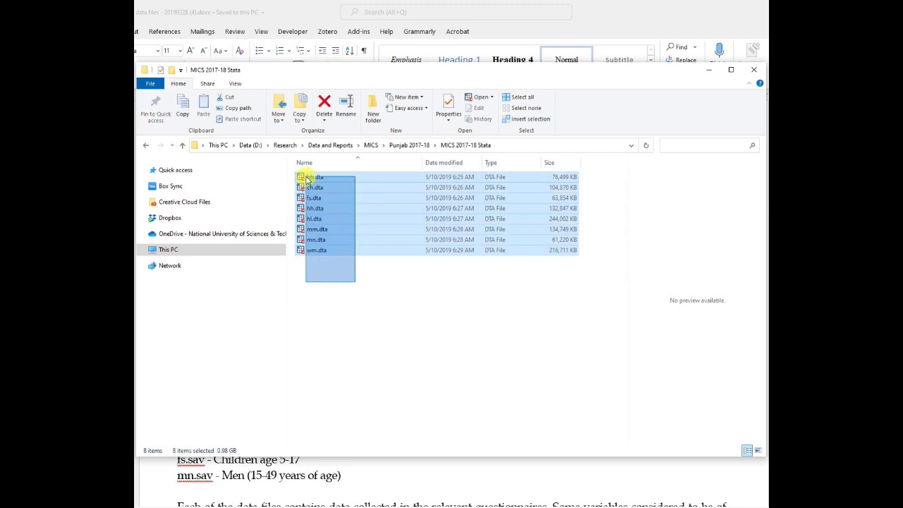
{"action": "left_click", "coordinate": [346, 292]}
{"action": "left_click_drag", "start_coordinate": [301, 74], "coordinate": [543, 128]}
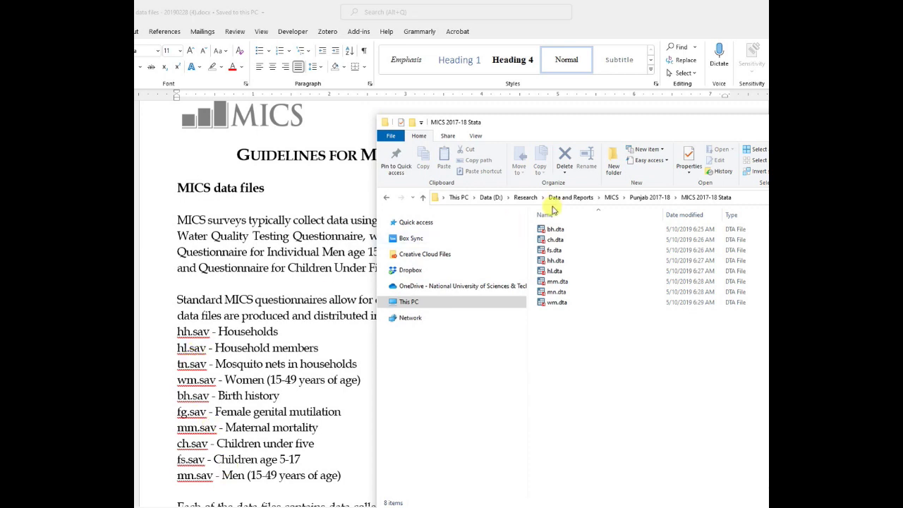
{"action": "left_click_drag", "start_coordinate": [529, 124], "coordinate": [290, 107]}
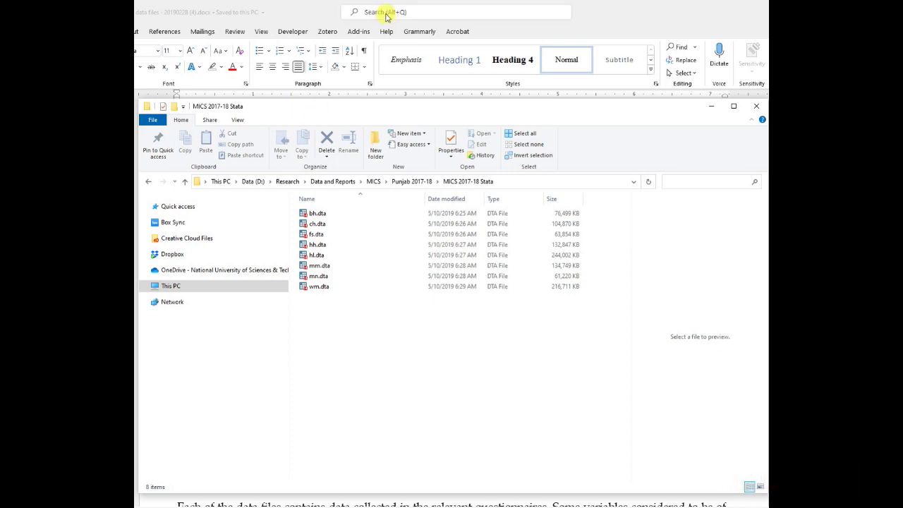
Step: Scroll the Word guidelines to the questionnaire-to-.sav table, then restore down and move the window
{"action": "left_click", "coordinate": [288, 14]}
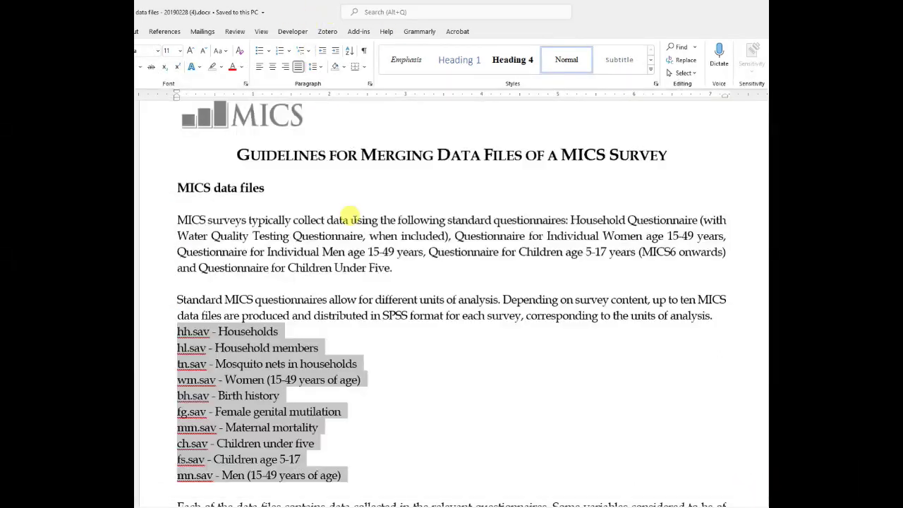
{"action": "left_click", "coordinate": [362, 220]}
{"action": "scroll", "coordinate": [393, 261], "scroll_direction": "up", "scroll_amount": 1}
{"action": "scroll", "coordinate": [400, 263], "scroll_direction": "down", "scroll_amount": 1}
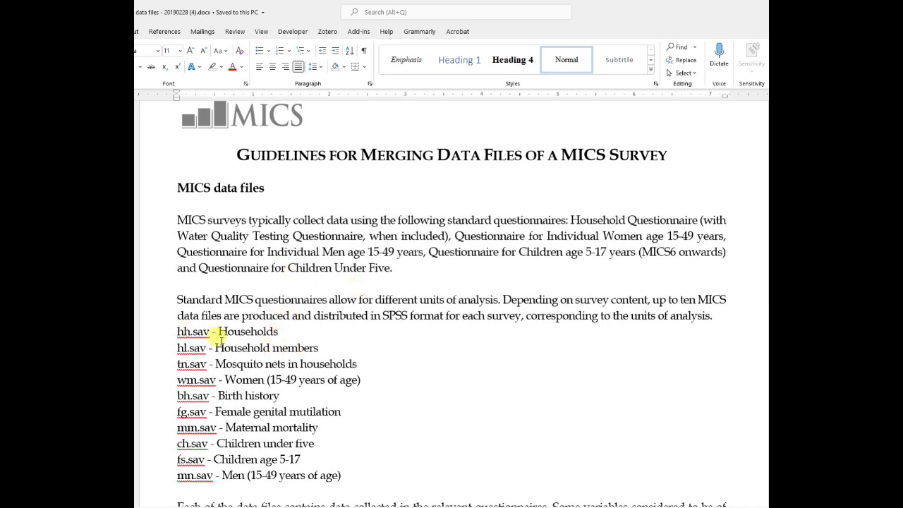
{"action": "scroll", "coordinate": [330, 371], "scroll_direction": "down", "scroll_amount": 6}
{"action": "scroll", "coordinate": [333, 378], "scroll_direction": "down", "scroll_amount": 10}
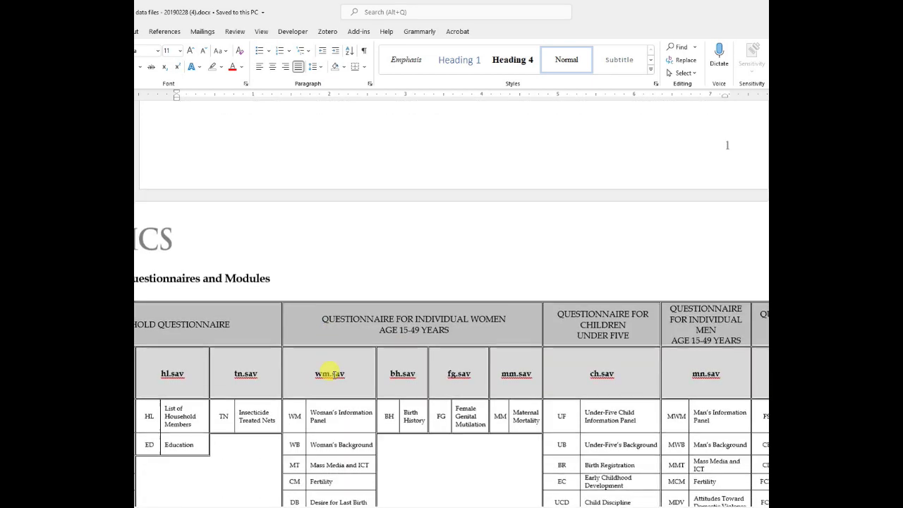
{"action": "scroll", "coordinate": [332, 374], "scroll_direction": "up", "scroll_amount": 1}
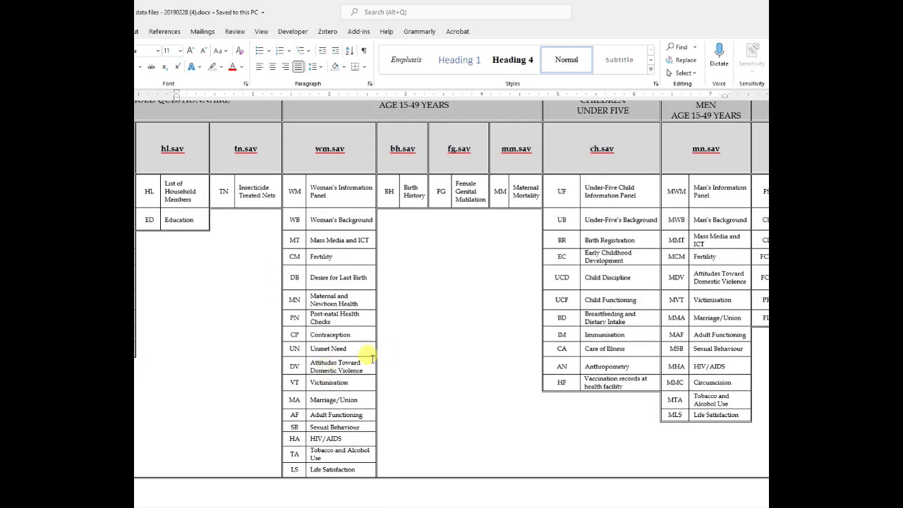
{"action": "scroll", "coordinate": [388, 351], "scroll_direction": "up", "scroll_amount": 2}
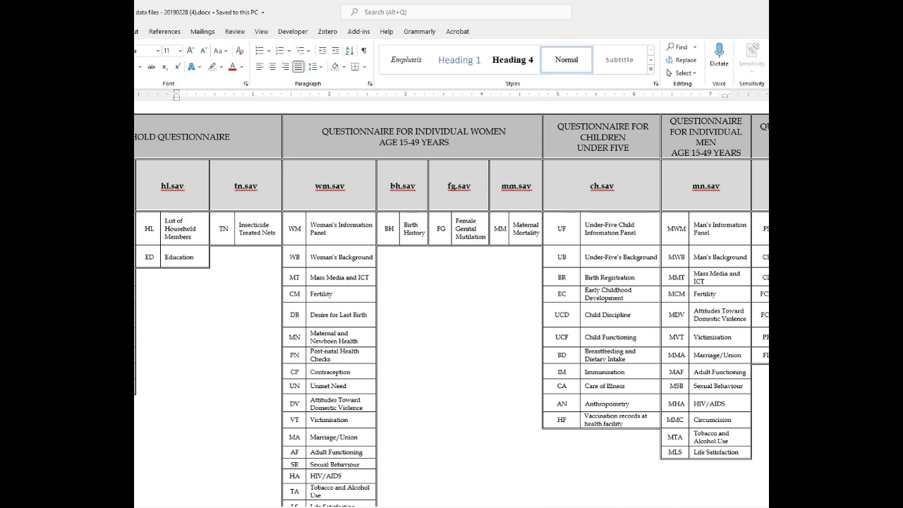
{"action": "key", "text": "super+Down"}
{"action": "left_click_drag", "start_coordinate": [409, 111], "coordinate": [472, 21]}
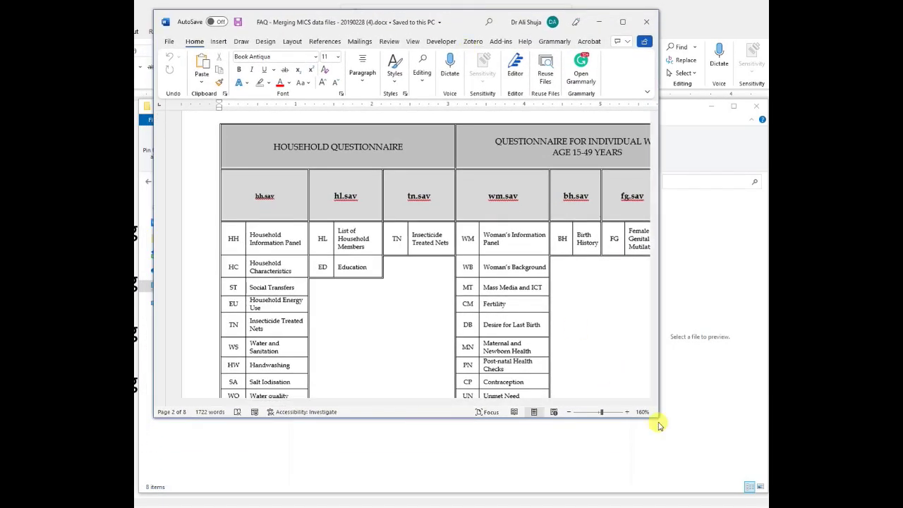
Step: Enlarge the Word window to show the table and highlight HOUSEHOLD, WOMEN and bh.sav
{"action": "left_click_drag", "start_coordinate": [658, 417], "coordinate": [766, 505]}
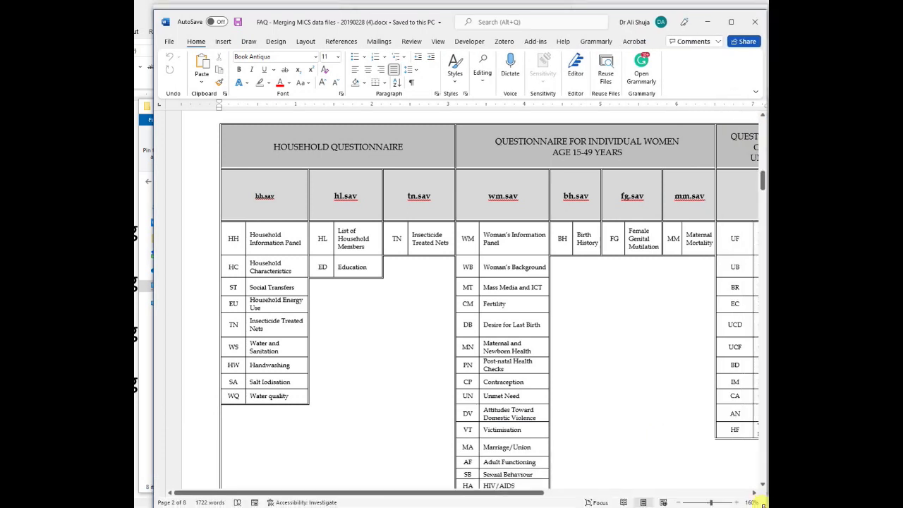
{"action": "left_click_drag", "start_coordinate": [456, 484], "coordinate": [480, 503]}
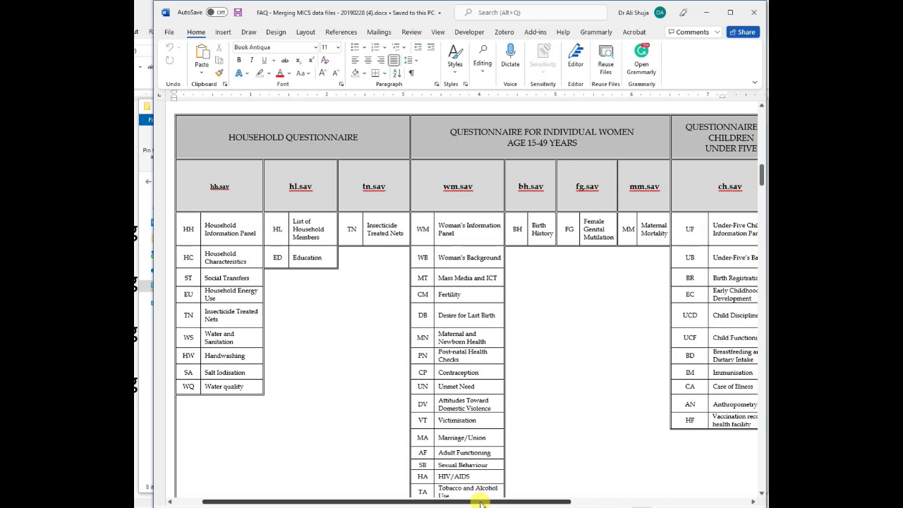
{"action": "left_click_drag", "start_coordinate": [210, 186], "coordinate": [230, 186]}
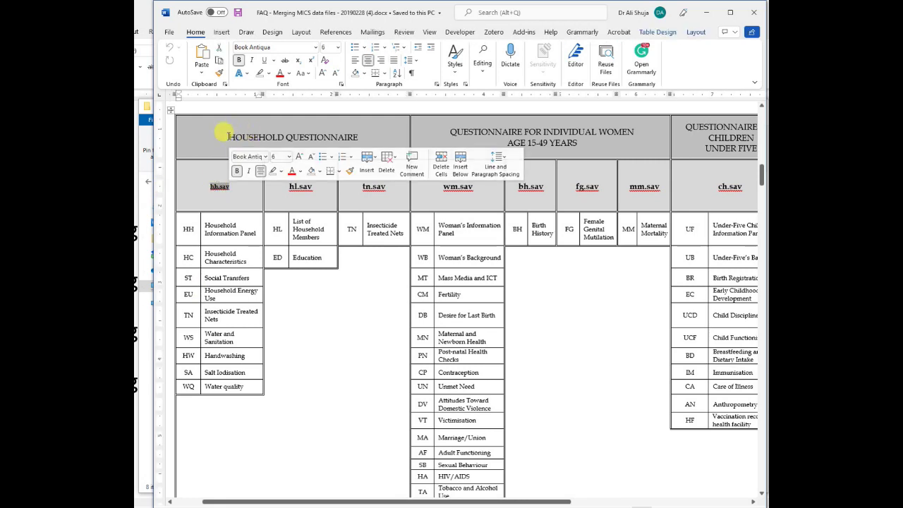
{"action": "left_click_drag", "start_coordinate": [228, 138], "coordinate": [283, 138]}
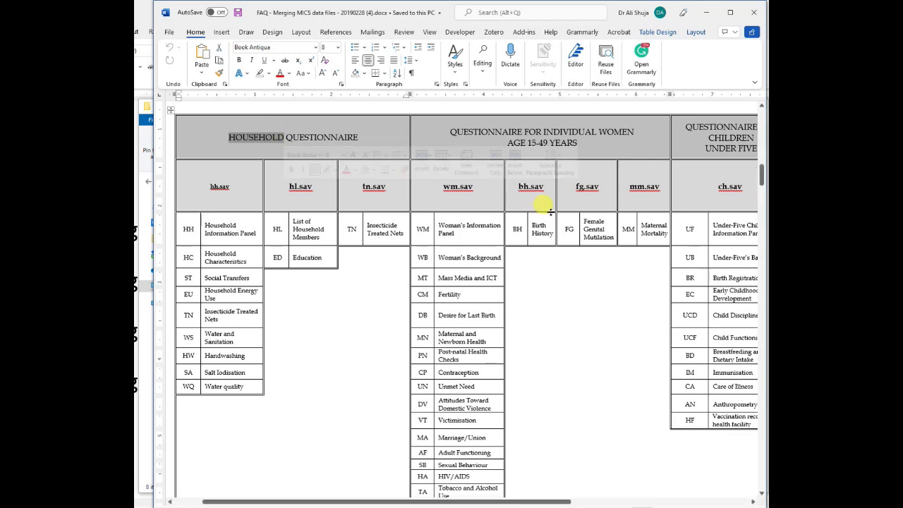
{"action": "left_click_drag", "start_coordinate": [635, 133], "coordinate": [603, 144]}
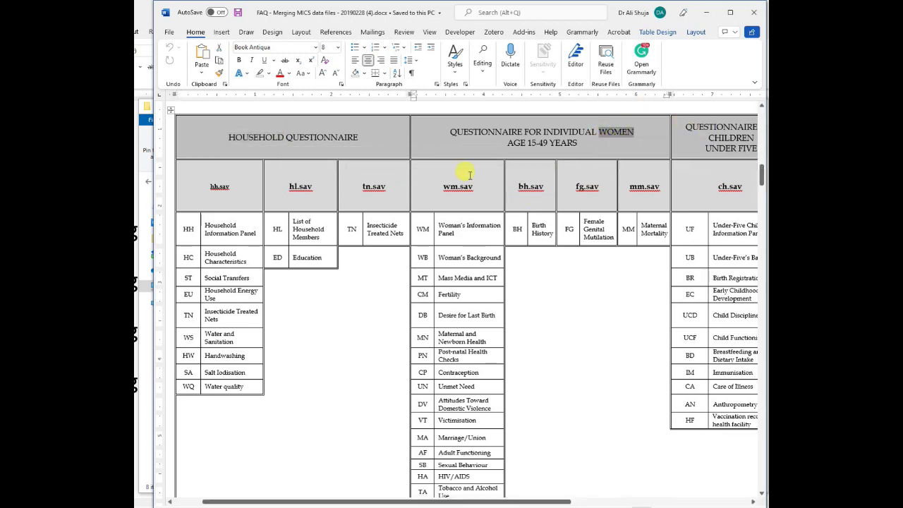
{"action": "left_click_drag", "start_coordinate": [544, 187], "coordinate": [521, 187]}
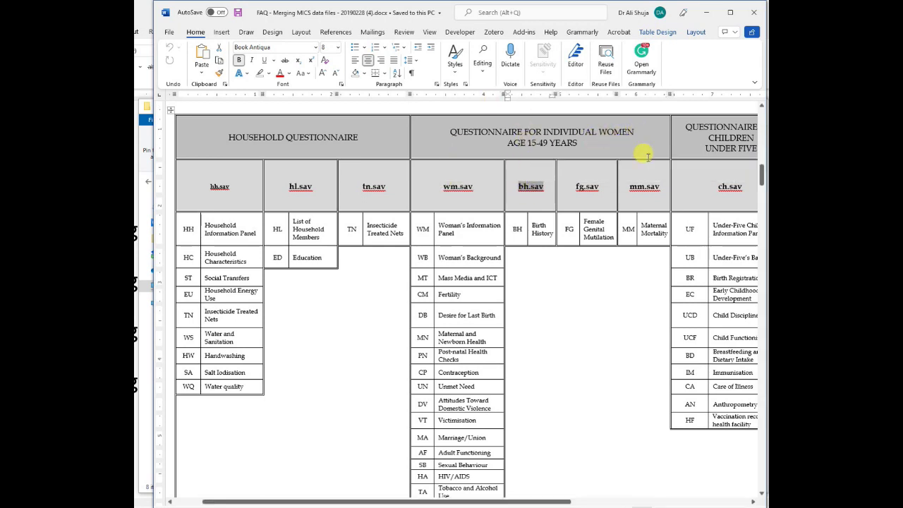
{"action": "left_click_drag", "start_coordinate": [715, 186], "coordinate": [742, 186]}
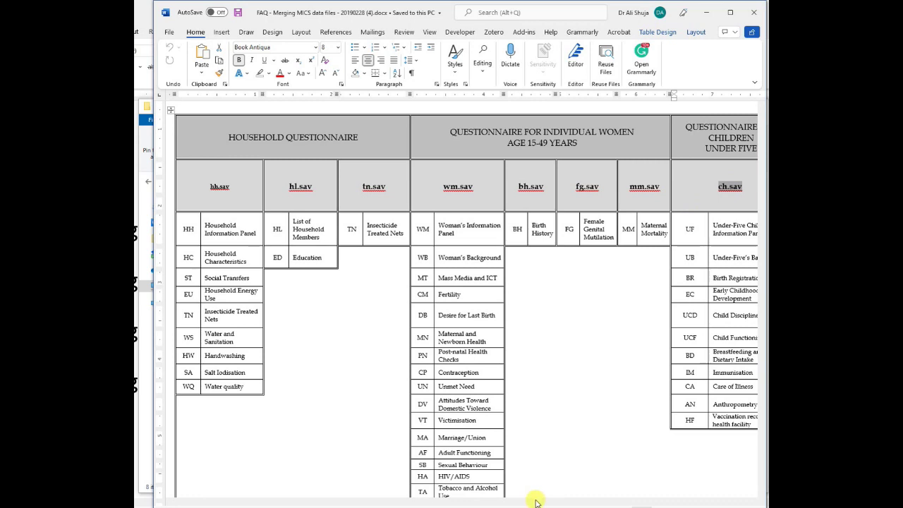
{"action": "left_click_drag", "start_coordinate": [540, 502], "coordinate": [703, 504]}
Step: Highlight the CHILDREN and MEN questionnaire headers in the table
{"action": "left_click_drag", "start_coordinate": [496, 137], "coordinate": [453, 134]}
{"action": "double_click", "coordinate": [575, 142]}
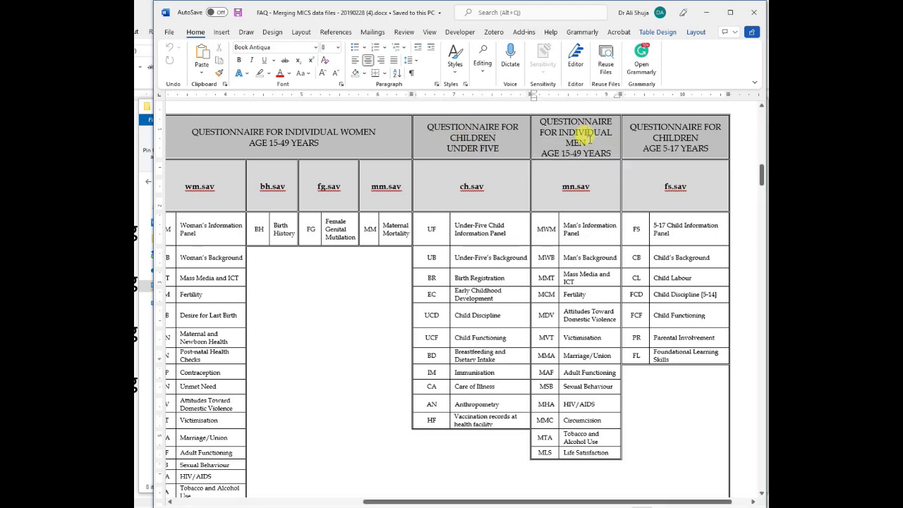
{"action": "left_click", "coordinate": [657, 134]}
{"action": "double_click", "coordinate": [662, 138]}
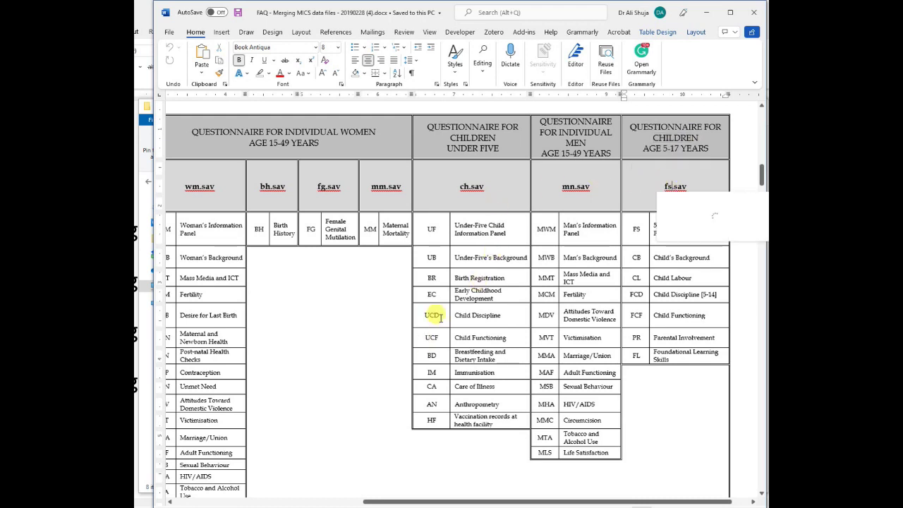
{"action": "left_click", "coordinate": [470, 293]}
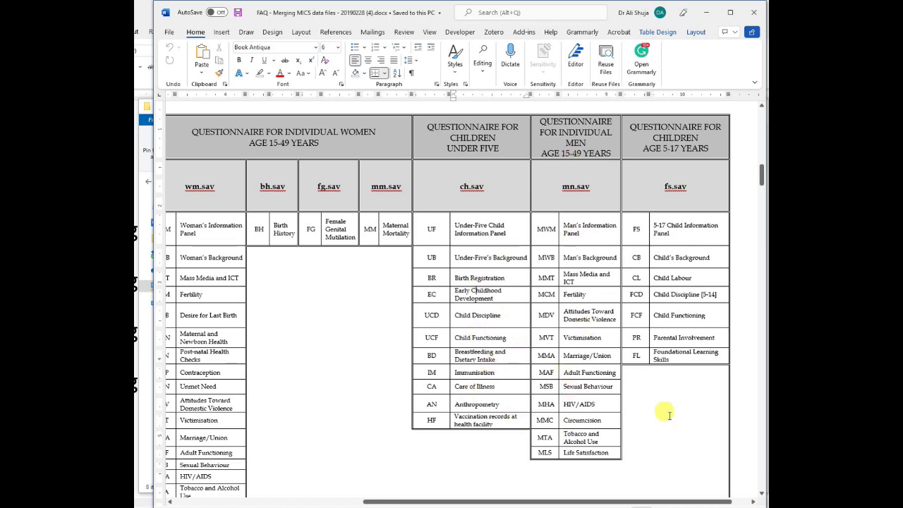
Step: Scroll back up to the file list and minimize the Word document
{"action": "left_click_drag", "start_coordinate": [565, 502], "coordinate": [441, 502]}
{"action": "scroll", "coordinate": [489, 403], "scroll_direction": "up", "scroll_amount": 5}
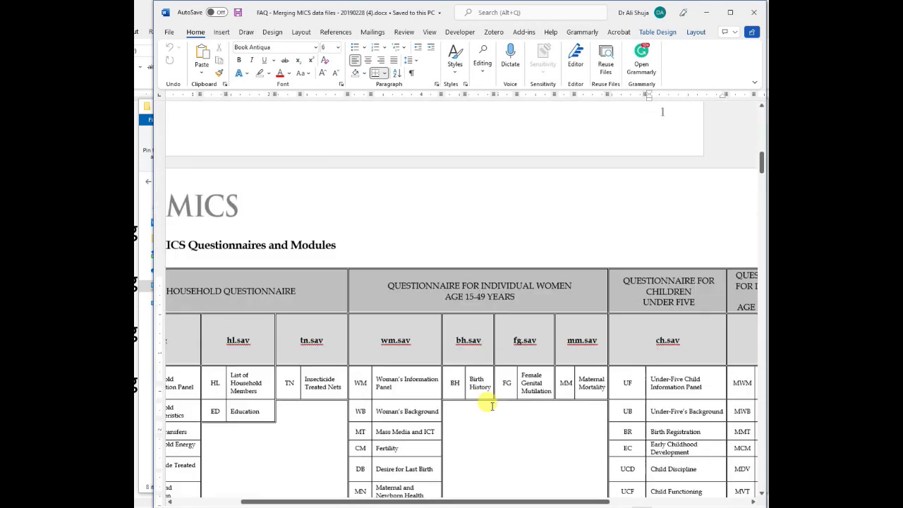
{"action": "scroll", "coordinate": [490, 406], "scroll_direction": "up", "scroll_amount": 4}
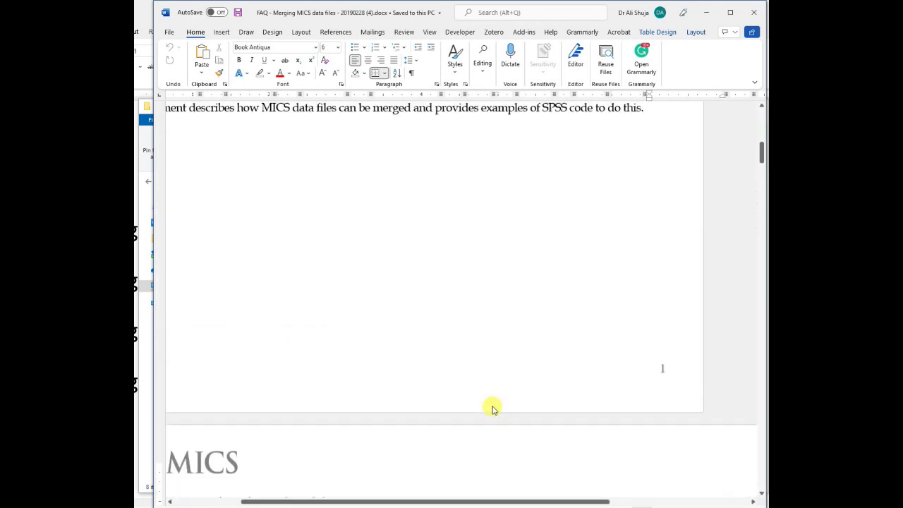
{"action": "left_click_drag", "start_coordinate": [544, 501], "coordinate": [503, 501]}
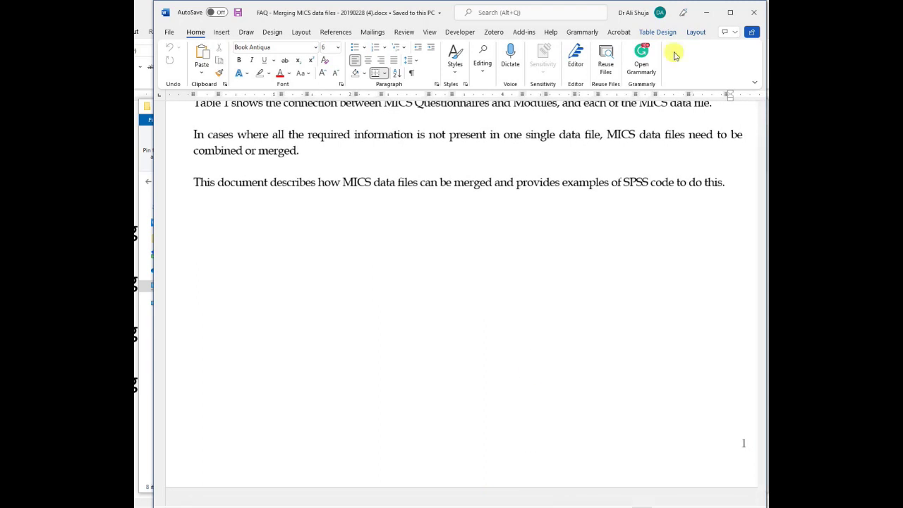
{"action": "scroll", "coordinate": [656, 149], "scroll_direction": "up", "scroll_amount": 6}
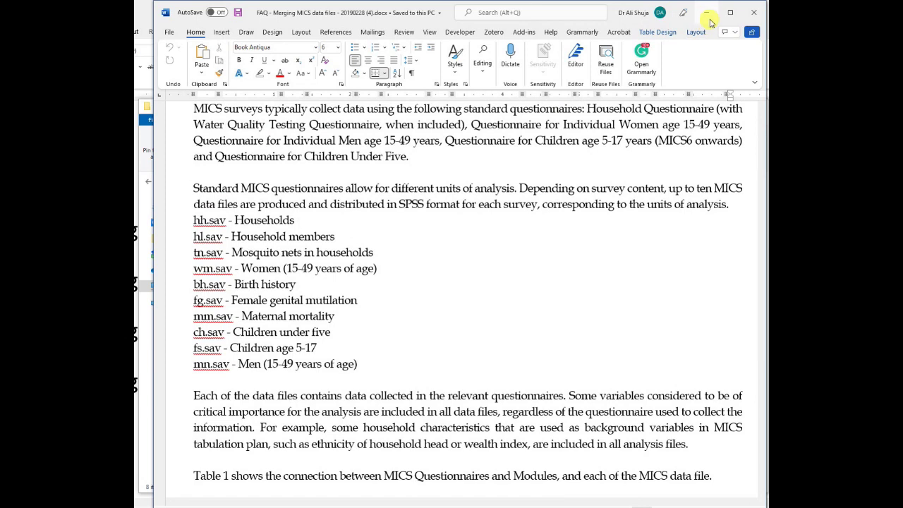
{"action": "left_click", "coordinate": [707, 13]}
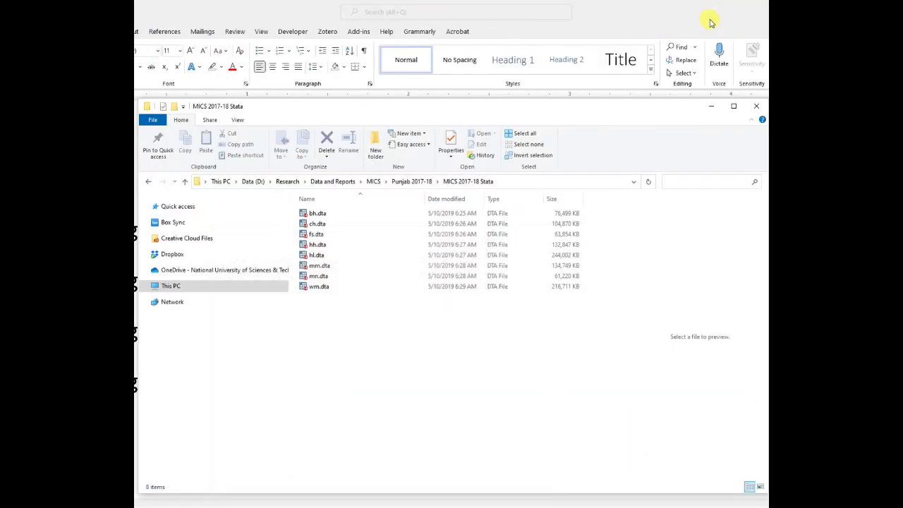
Step: Open hh.dta in Stata and view it in the Data Editor's browse mode
{"action": "double_click", "coordinate": [376, 247]}
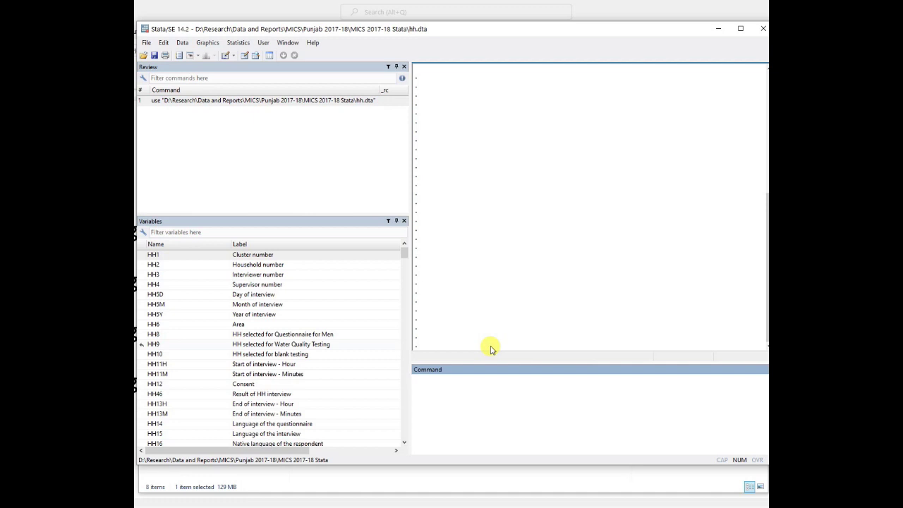
{"action": "left_click", "coordinate": [255, 56]}
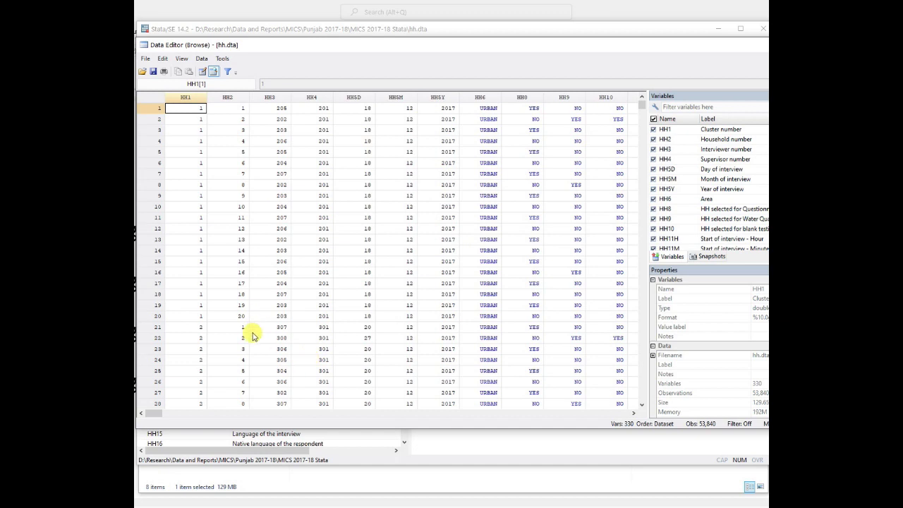
Step: Scroll the hh.dta grid, fit the Data Editor on screen, and select HH1 Cluster number
{"action": "left_click", "coordinate": [194, 414]}
{"action": "left_click_drag", "start_coordinate": [195, 414], "coordinate": [158, 413]}
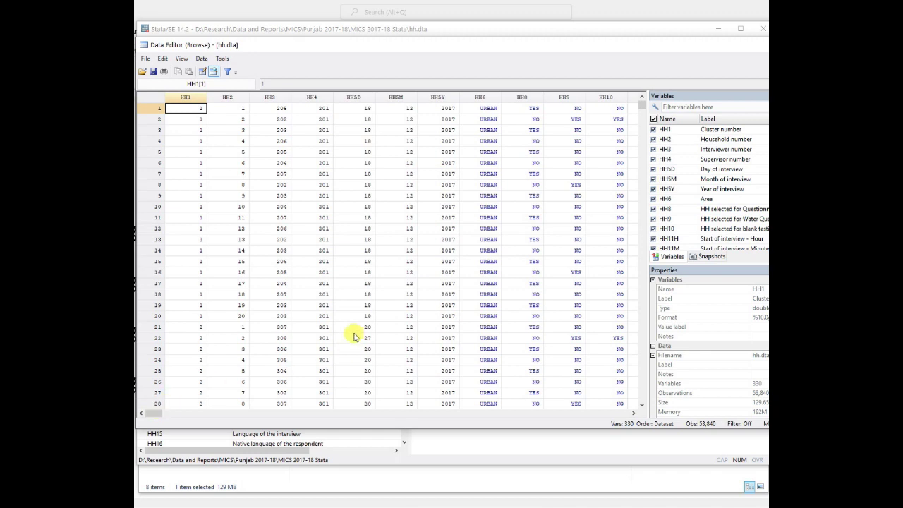
{"action": "mouse_move", "coordinate": [769, 173]}
{"action": "left_mouse_down"}
{"action": "mouse_move", "coordinate": [758, 174]}
{"action": "mouse_move", "coordinate": [766, 177]}
{"action": "left_mouse_up"}
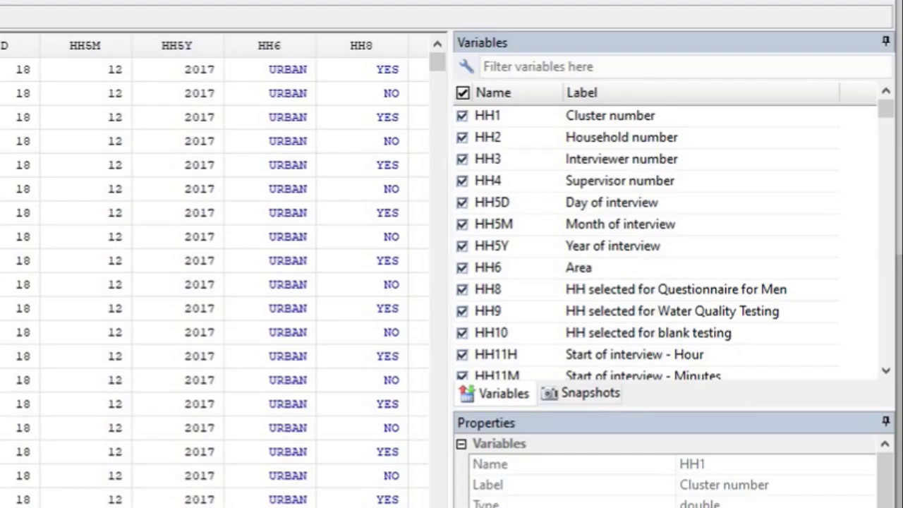
{"action": "left_click", "coordinate": [569, 123]}
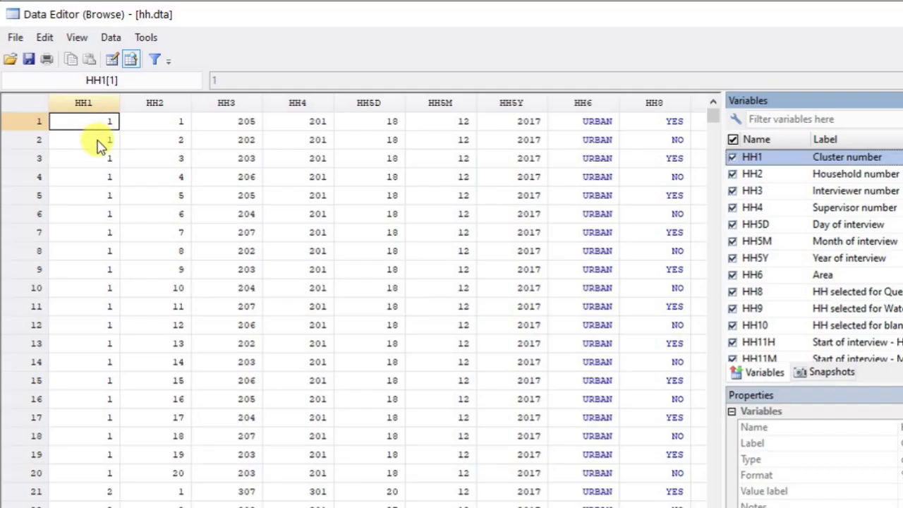
{"action": "left_click", "coordinate": [100, 140]}
{"action": "left_click_drag", "start_coordinate": [99, 124], "coordinate": [110, 475]}
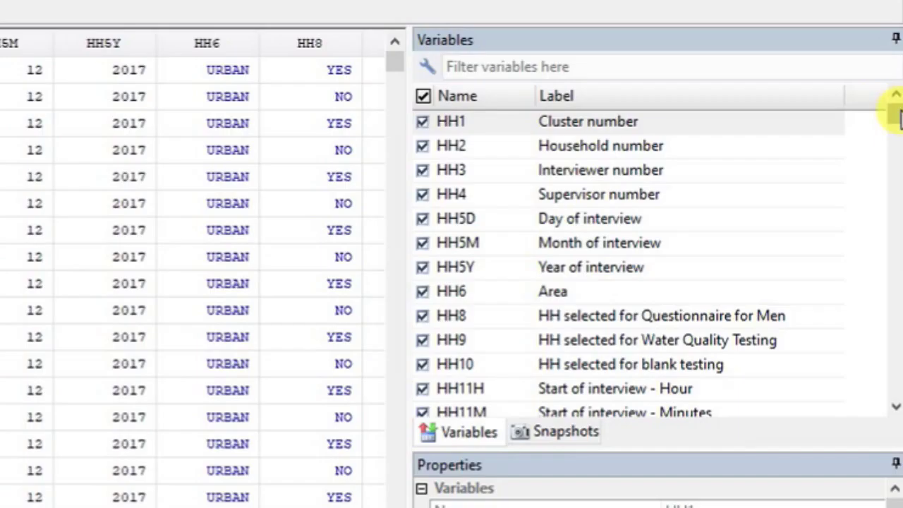
{"action": "left_click_drag", "start_coordinate": [902, 153], "coordinate": [894, 268]}
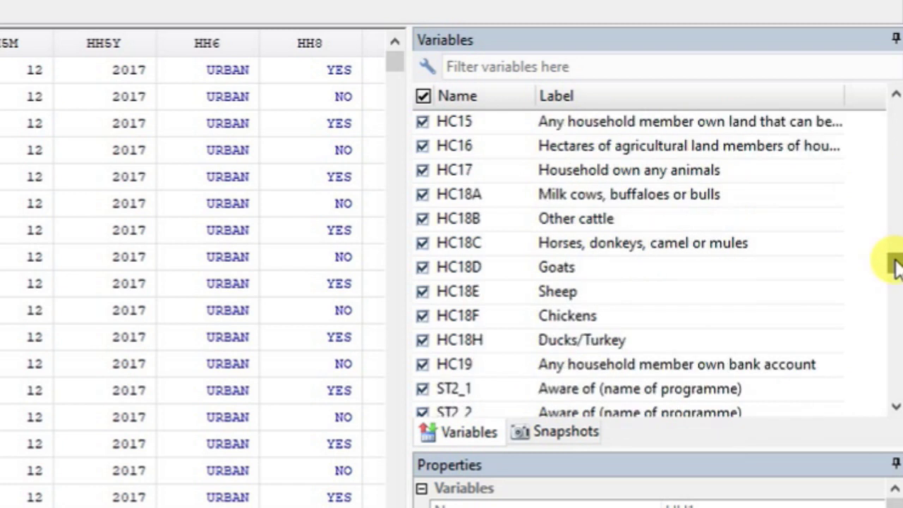
{"action": "left_click_drag", "start_coordinate": [897, 268], "coordinate": [895, 296]}
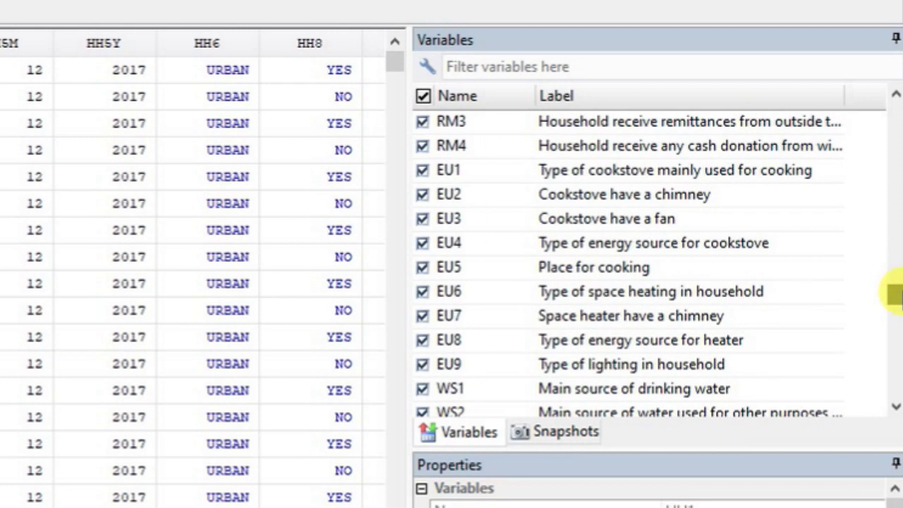
{"action": "left_click_drag", "start_coordinate": [895, 296], "coordinate": [889, 101]}
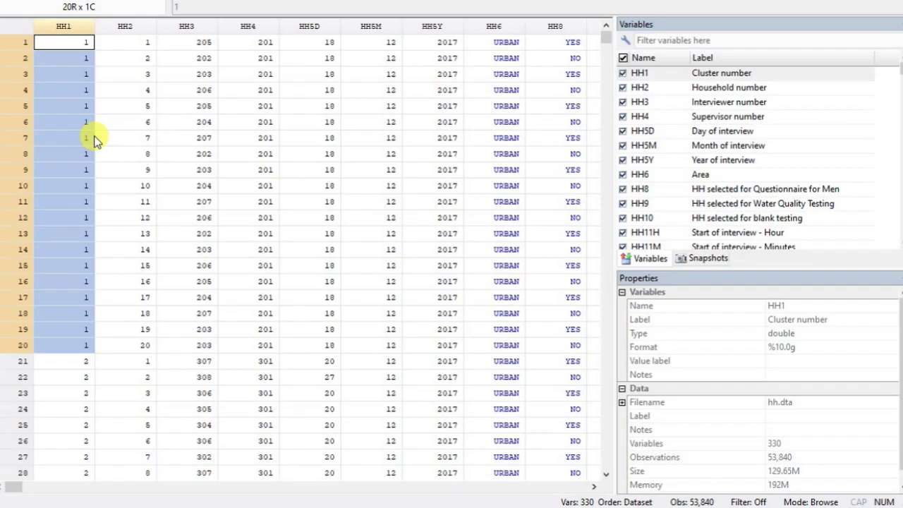
{"action": "left_click", "coordinate": [150, 43]}
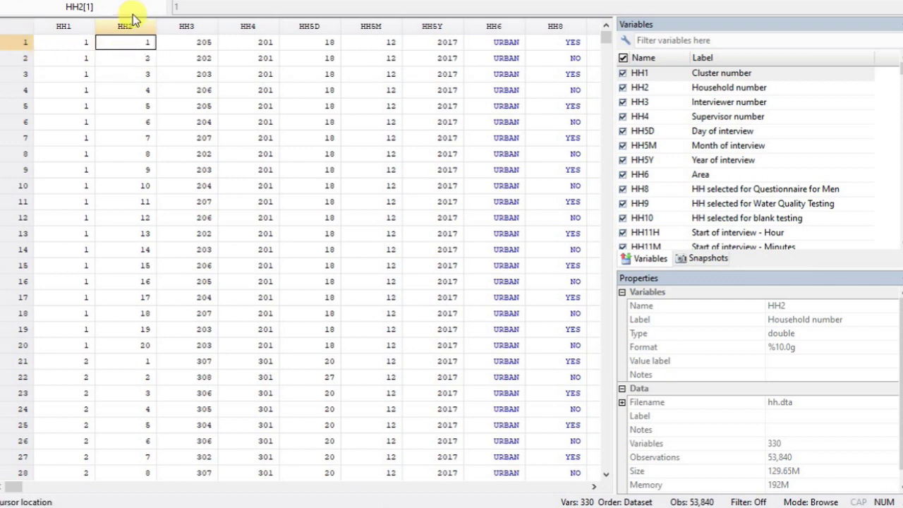
{"action": "left_click", "coordinate": [695, 87]}
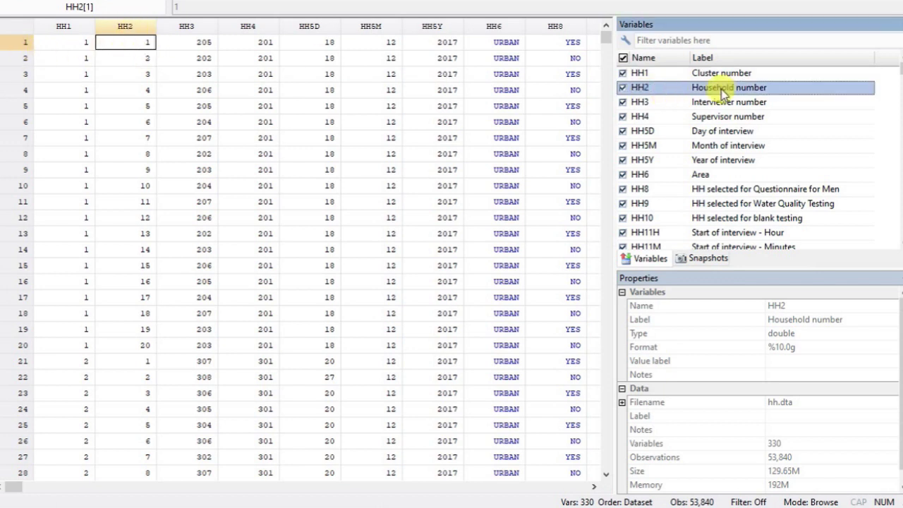
{"action": "left_click", "coordinate": [136, 44]}
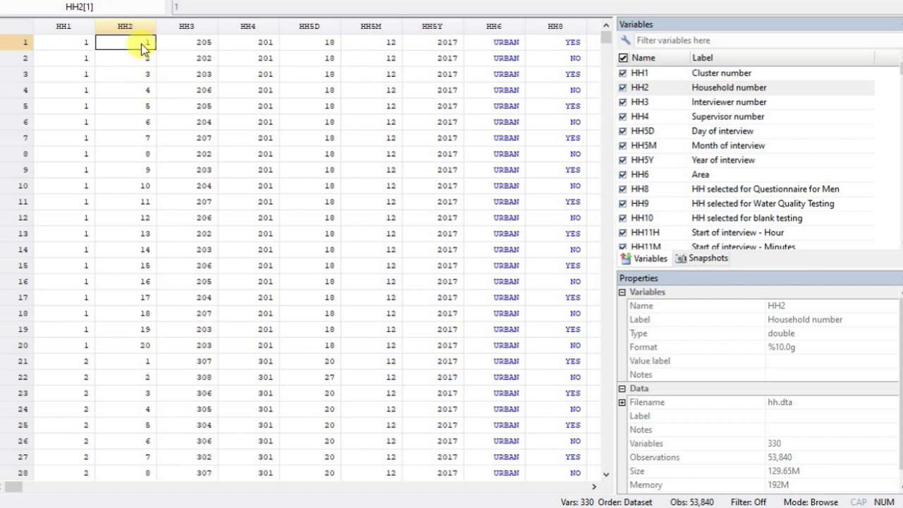
{"action": "left_click", "coordinate": [144, 363]}
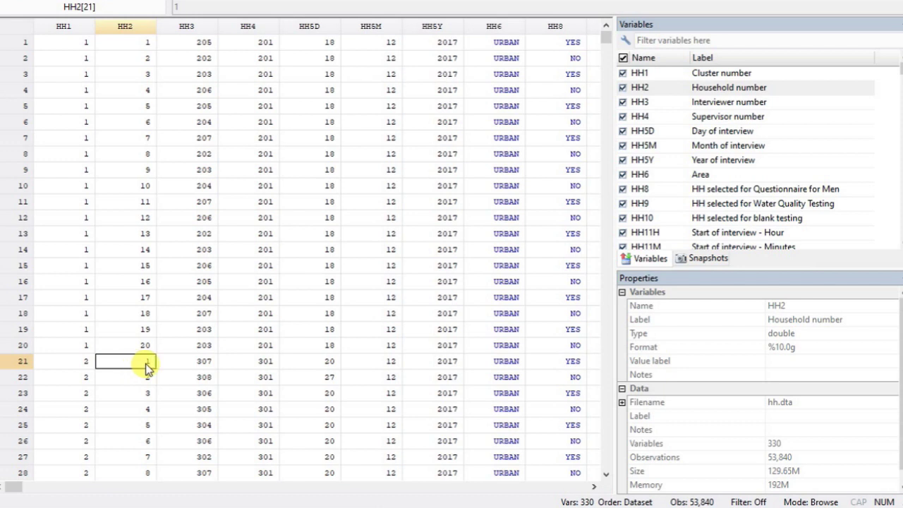
{"action": "left_click", "coordinate": [81, 363]}
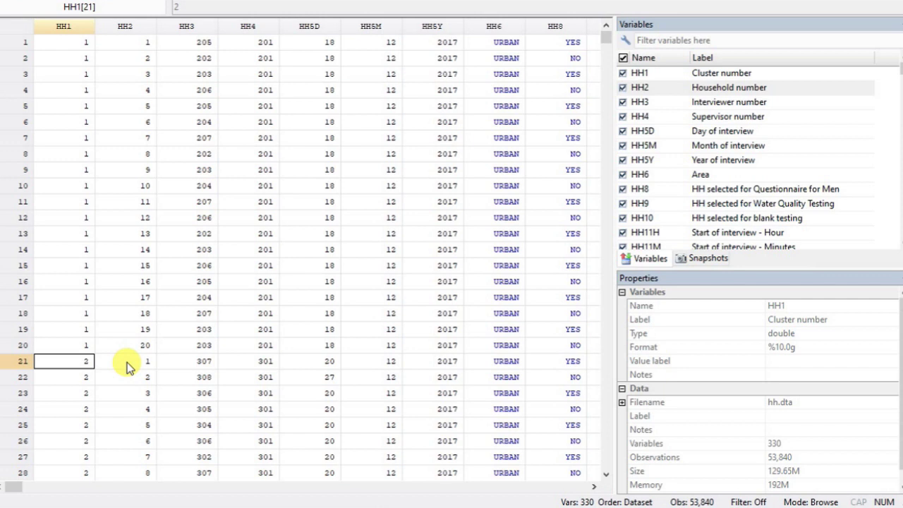
{"action": "left_click_drag", "start_coordinate": [78, 44], "coordinate": [137, 48]}
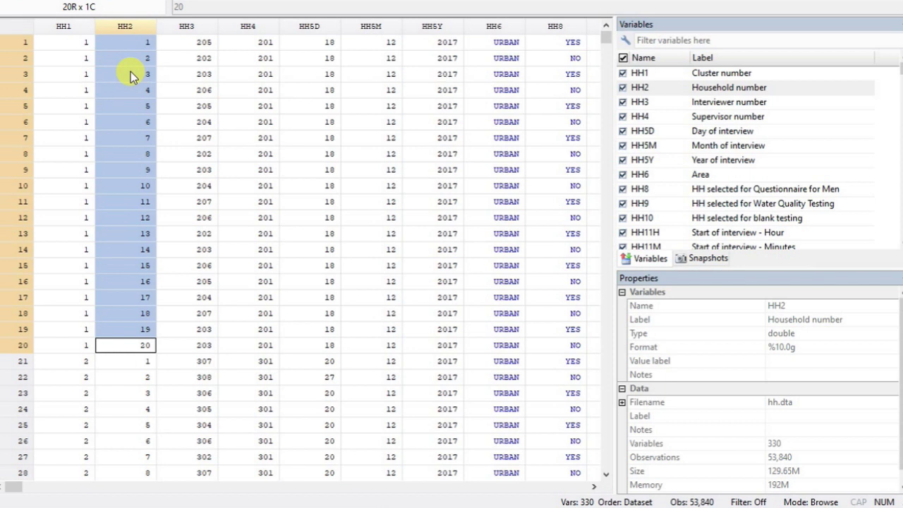
{"action": "left_click_drag", "start_coordinate": [74, 41], "coordinate": [76, 345]}
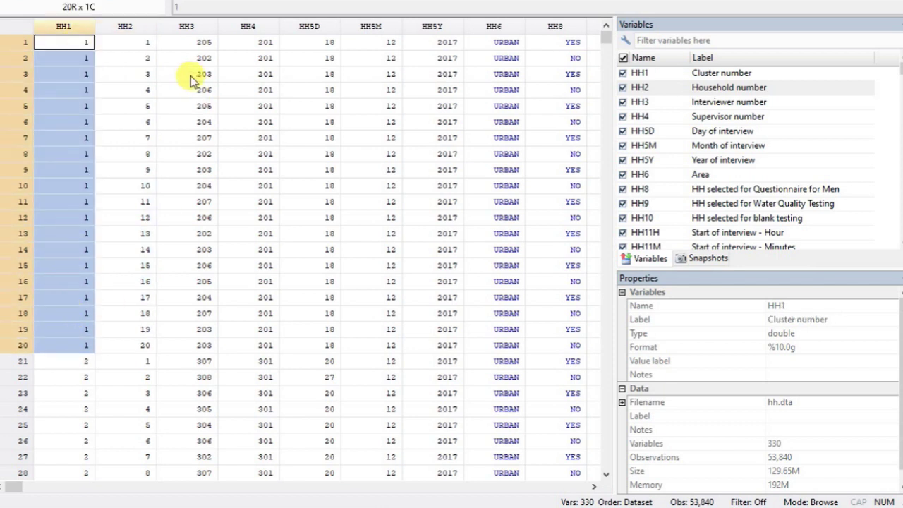
{"action": "left_click_drag", "start_coordinate": [147, 42], "coordinate": [138, 342]}
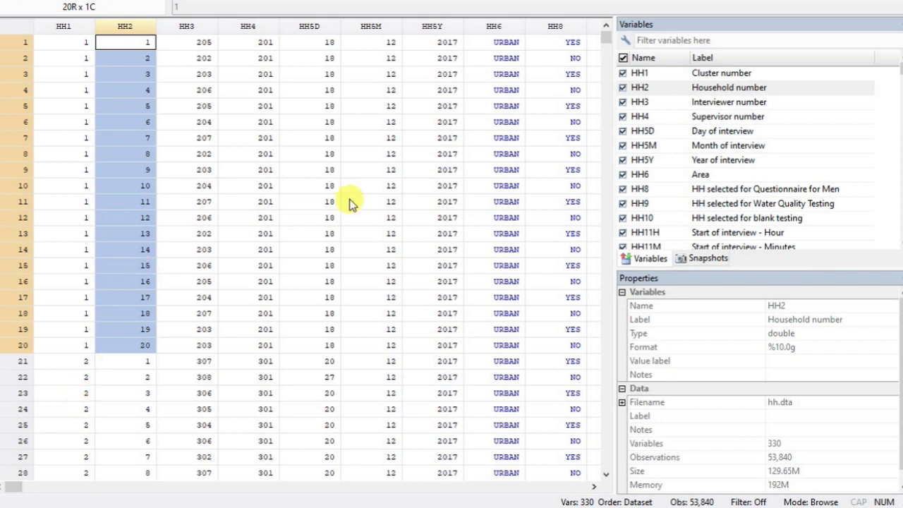
Step: Select WS1 Main source of drinking water in the Variables pane
{"action": "left_click", "coordinate": [502, 45]}
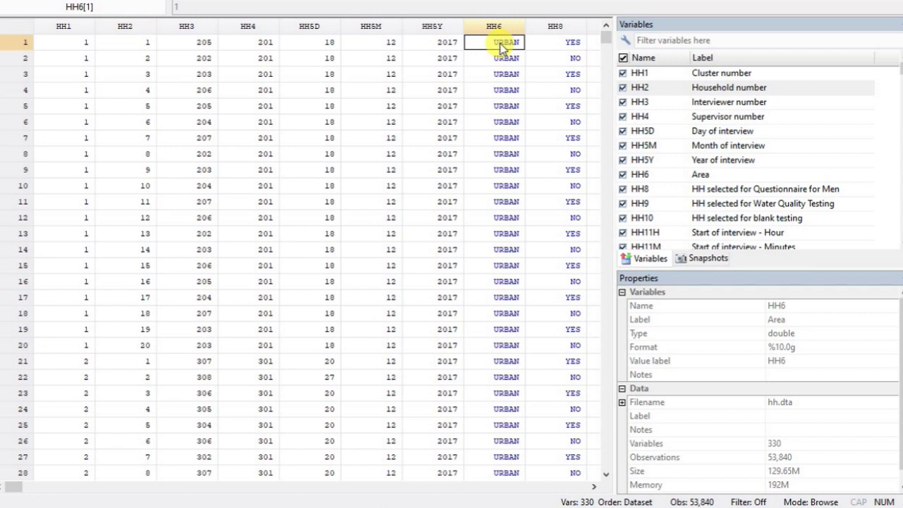
{"action": "left_click", "coordinate": [565, 42]}
{"action": "scroll", "coordinate": [769, 106], "scroll_direction": "down", "scroll_amount": 15}
{"action": "left_click", "coordinate": [769, 106]}
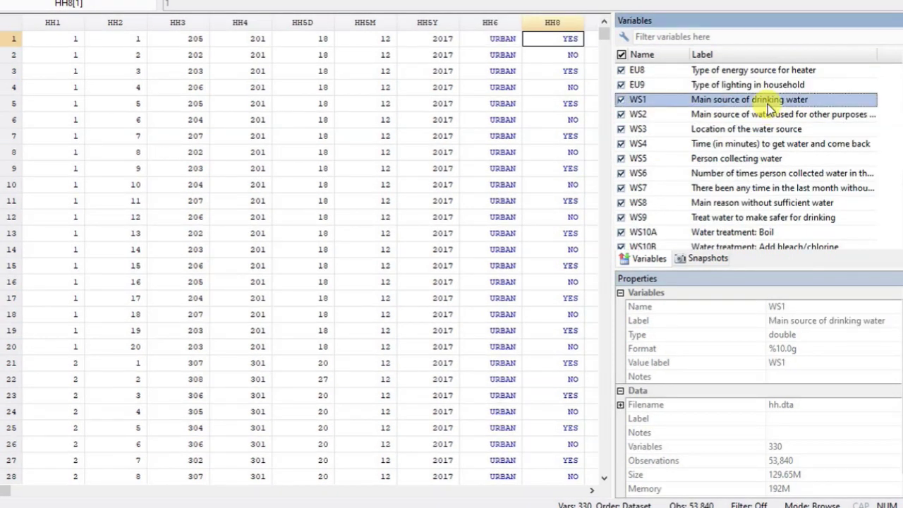
{"action": "left_click", "coordinate": [4, 492]}
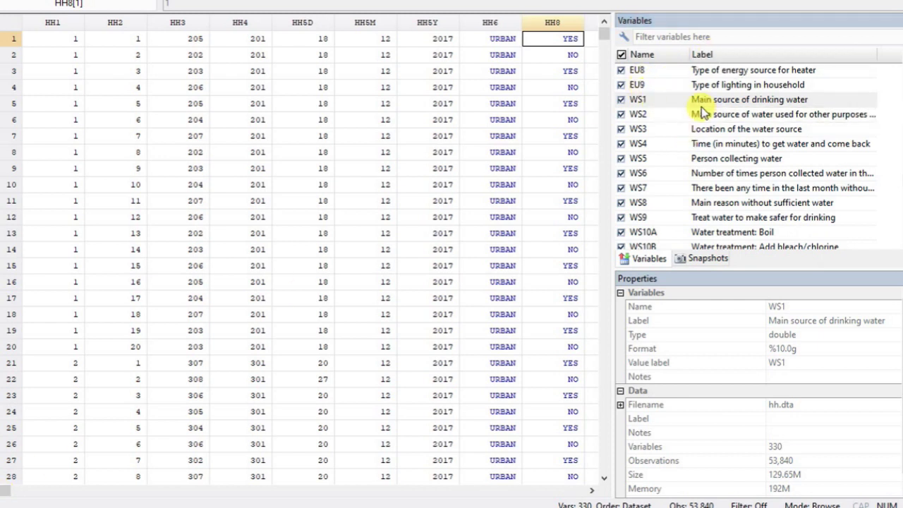
{"action": "left_click", "coordinate": [737, 114]}
{"action": "left_click", "coordinate": [734, 104]}
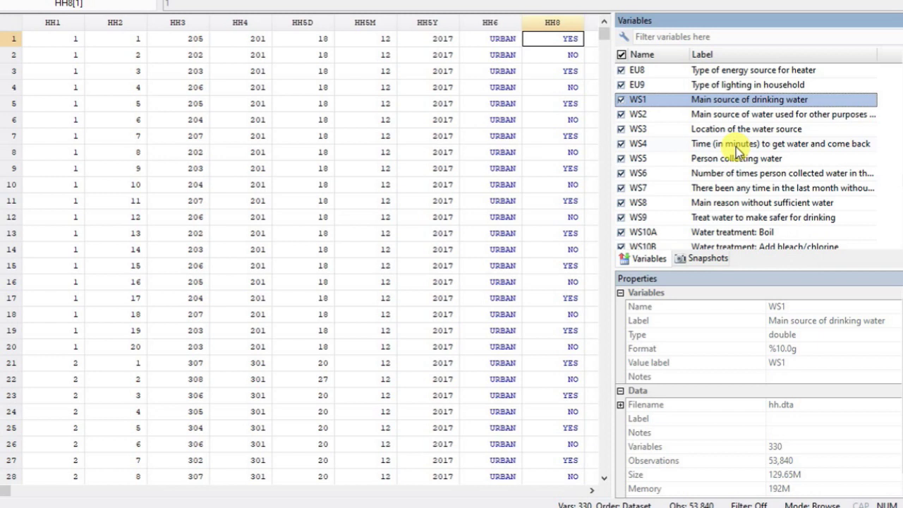
{"action": "scroll", "coordinate": [741, 146], "scroll_direction": "up", "scroll_amount": 10}
{"action": "scroll", "coordinate": [738, 148], "scroll_direction": "up", "scroll_amount": 15}
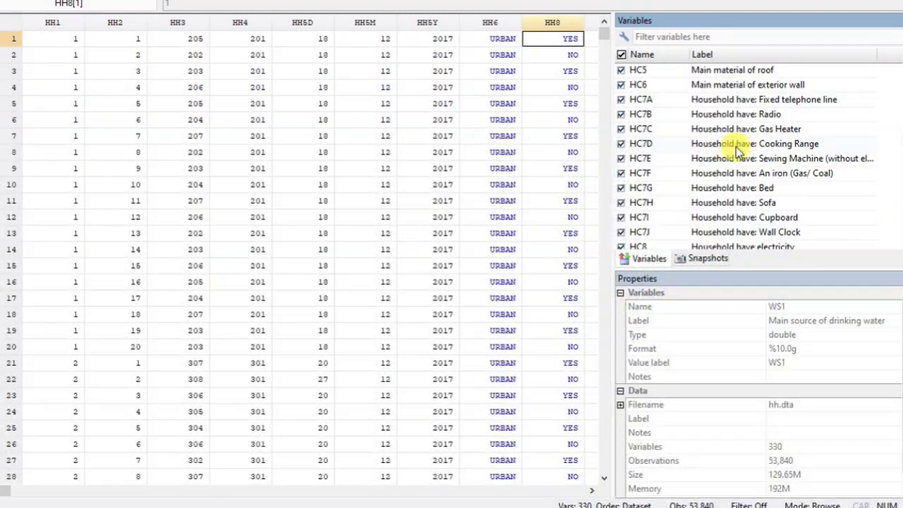
{"action": "scroll", "coordinate": [737, 148], "scroll_direction": "up", "scroll_amount": 10}
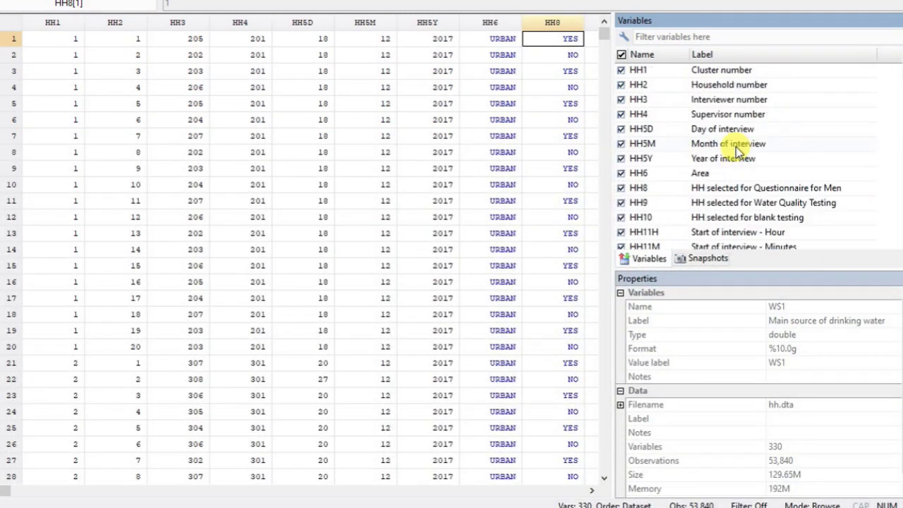
Step: Add HH1 and HH2 to the selection and keep only HH1, HH2 and WS1 in the grid
{"action": "left_click", "coordinate": [710, 85], "text": "ctrl"}
{"action": "left_click", "coordinate": [709, 72], "text": "ctrl"}
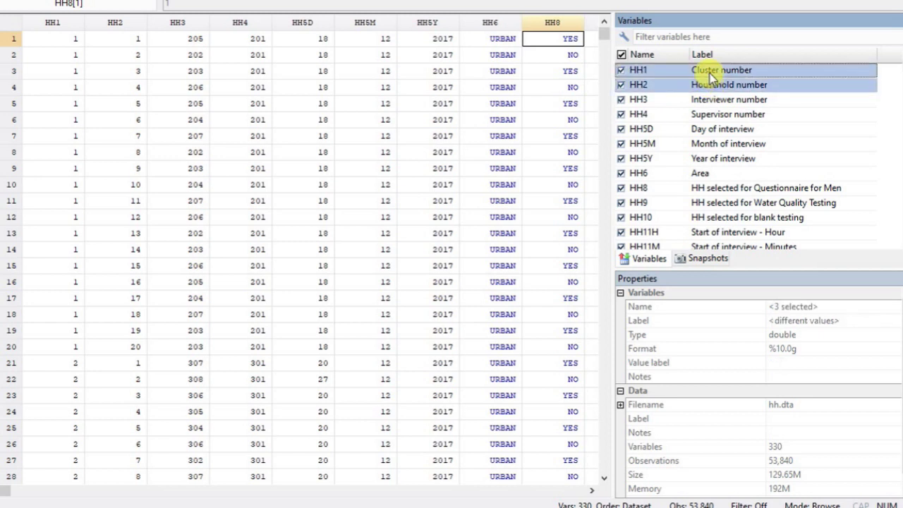
{"action": "right_click", "coordinate": [711, 78]}
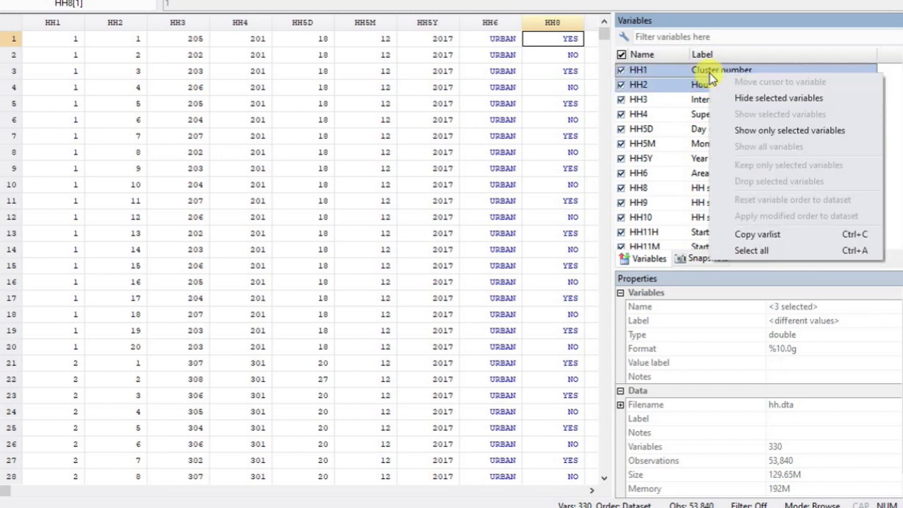
{"action": "left_click", "coordinate": [744, 130]}
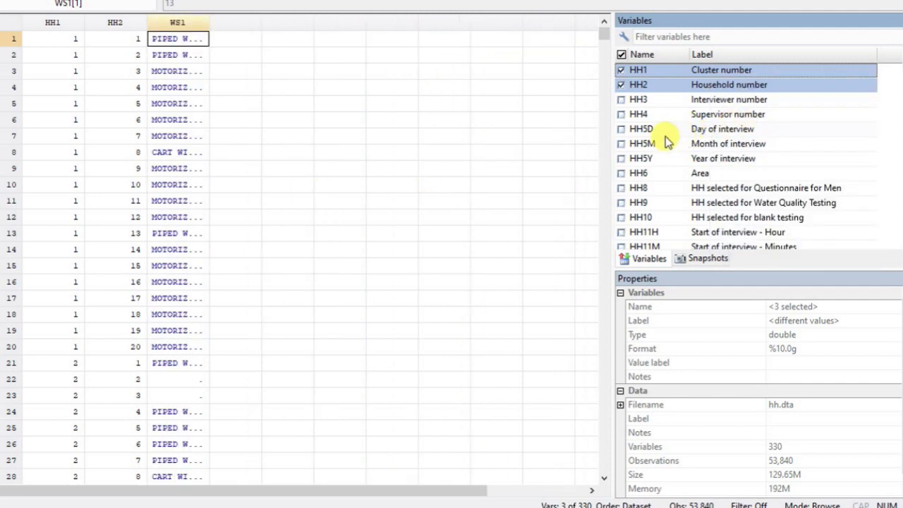
Step: Highlight the first HH1, HH2 and WS1 values in the grid
{"action": "left_click_drag", "start_coordinate": [62, 40], "coordinate": [60, 86]}
{"action": "left_click_drag", "start_coordinate": [116, 39], "coordinate": [118, 89]}
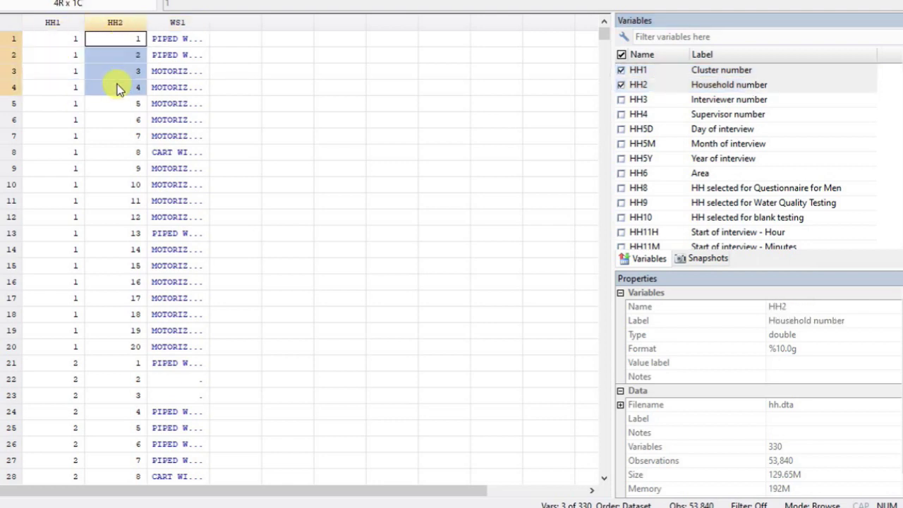
{"action": "left_click", "coordinate": [181, 43]}
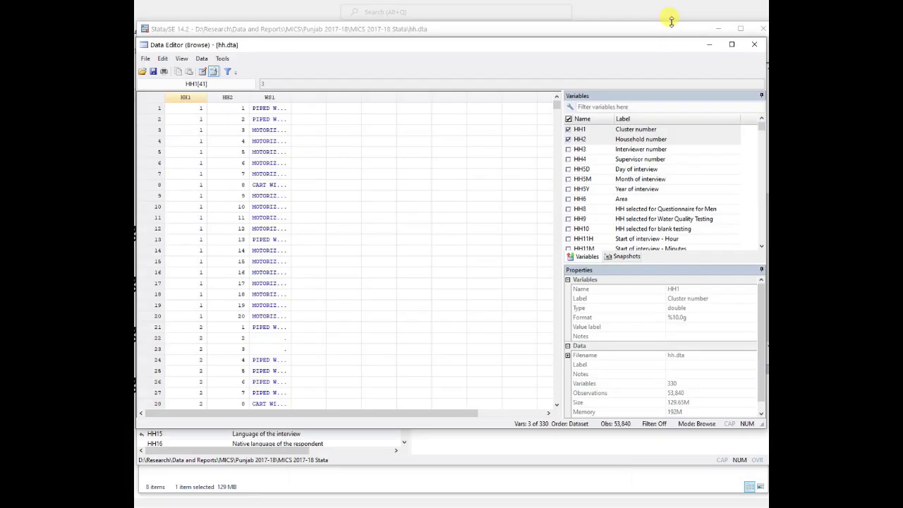
Step: Minimize the hh.dta browser and Stata, then open wm.dta in a second Stata
{"action": "left_click", "coordinate": [709, 44]}
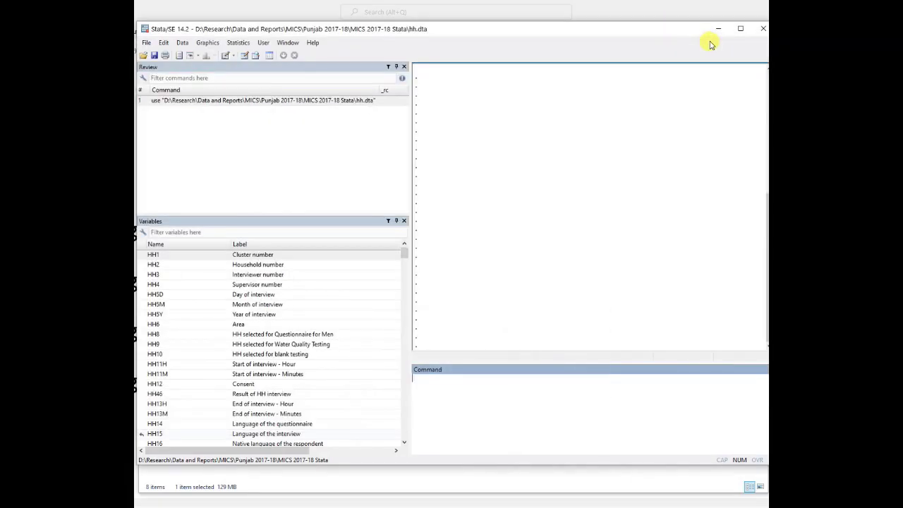
{"action": "left_click", "coordinate": [718, 30]}
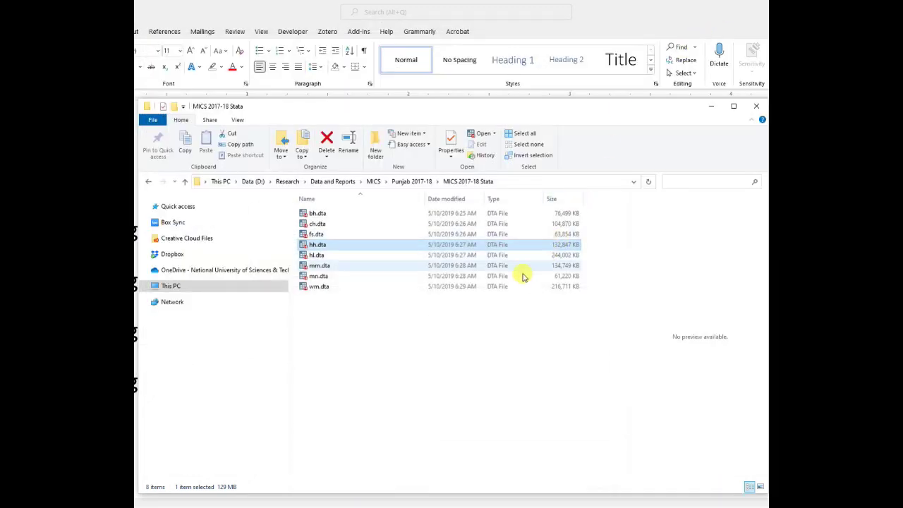
{"action": "double_click", "coordinate": [319, 287]}
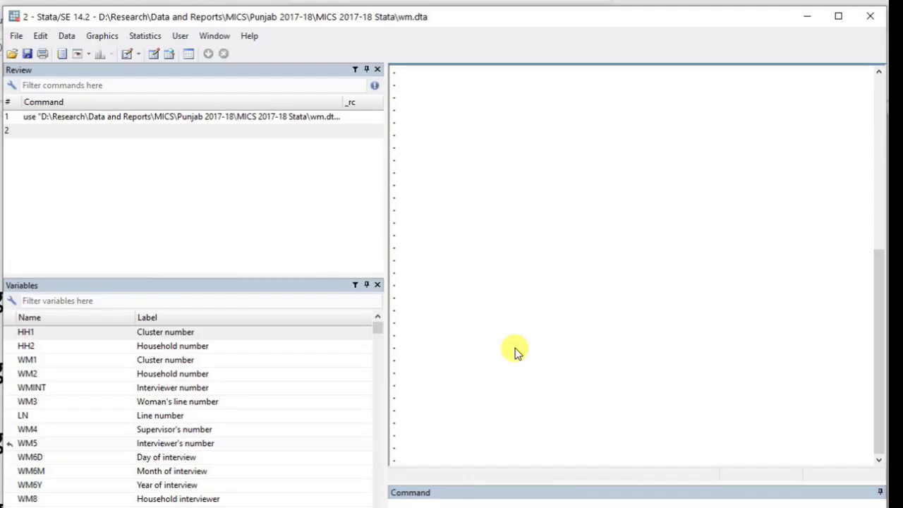
Step: Browse wm.dta, fit the Data Editor on screen, and inspect HH1 and HH2 for cluster 1
{"action": "left_click", "coordinate": [173, 57]}
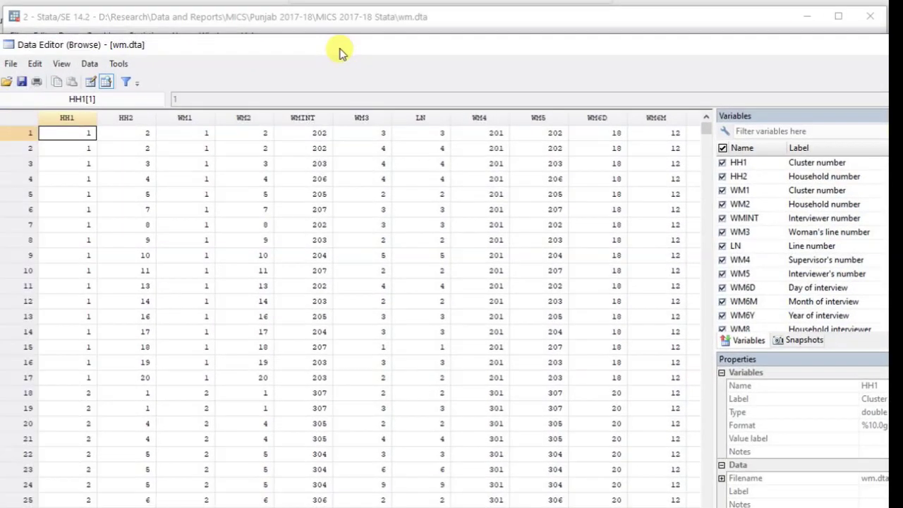
{"action": "mouse_move", "coordinate": [891, 196]}
{"action": "left_mouse_down"}
{"action": "mouse_move", "coordinate": [831, 196]}
{"action": "mouse_move", "coordinate": [880, 195]}
{"action": "left_mouse_up"}
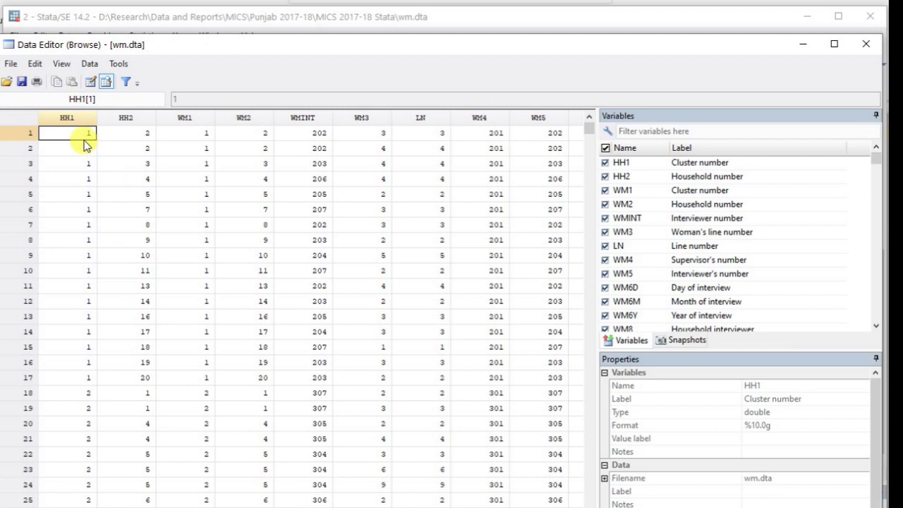
{"action": "left_click", "coordinate": [728, 160]}
{"action": "left_click_drag", "start_coordinate": [78, 139], "coordinate": [88, 385]}
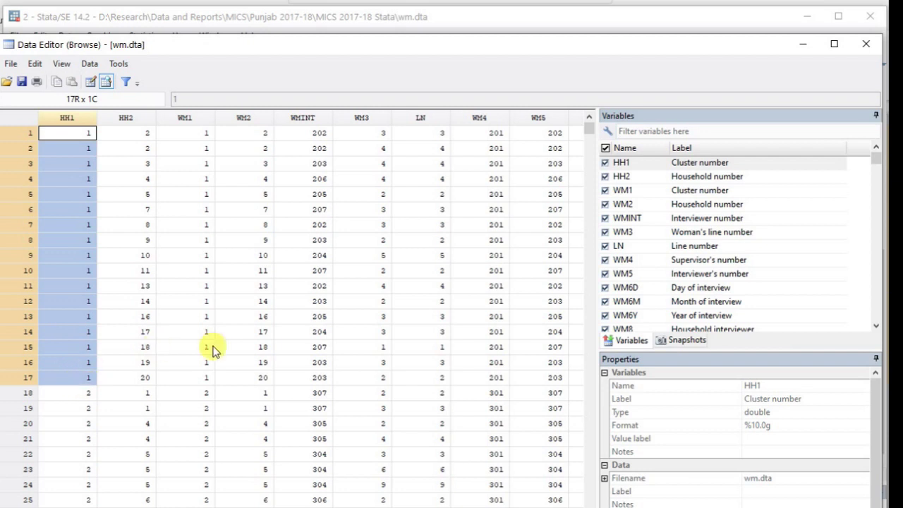
{"action": "left_click", "coordinate": [725, 179]}
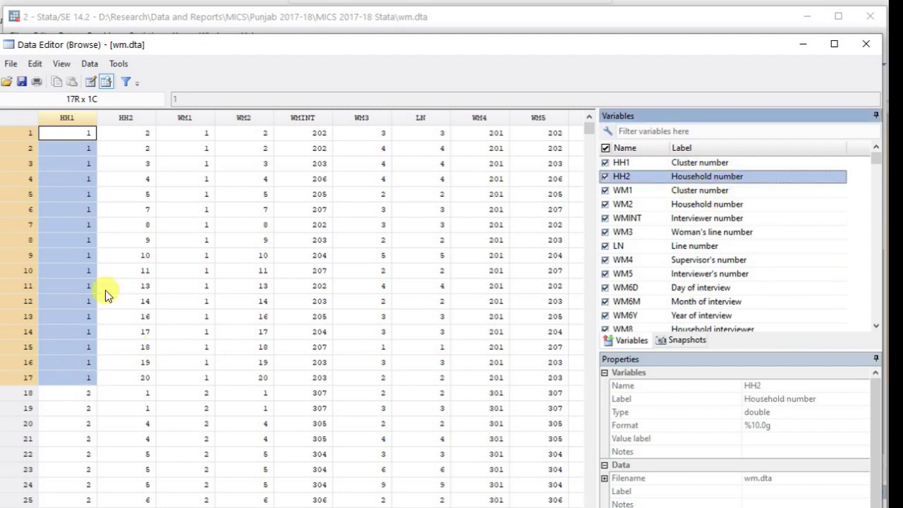
{"action": "left_click_drag", "start_coordinate": [145, 134], "coordinate": [134, 385]}
{"action": "left_click", "coordinate": [147, 139]}
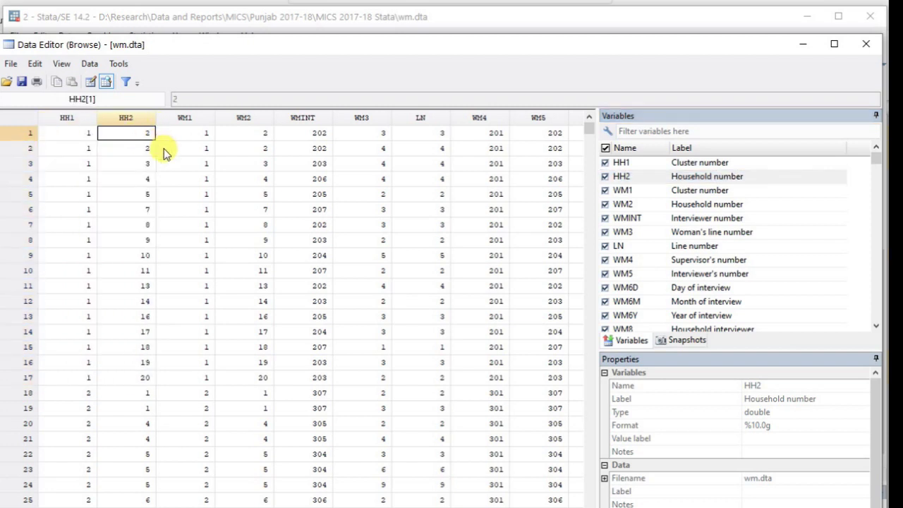
Step: Mark the two wm.dta rows that share household 2 in the HH2 column
{"action": "left_click_drag", "start_coordinate": [145, 140], "coordinate": [90, 153]}
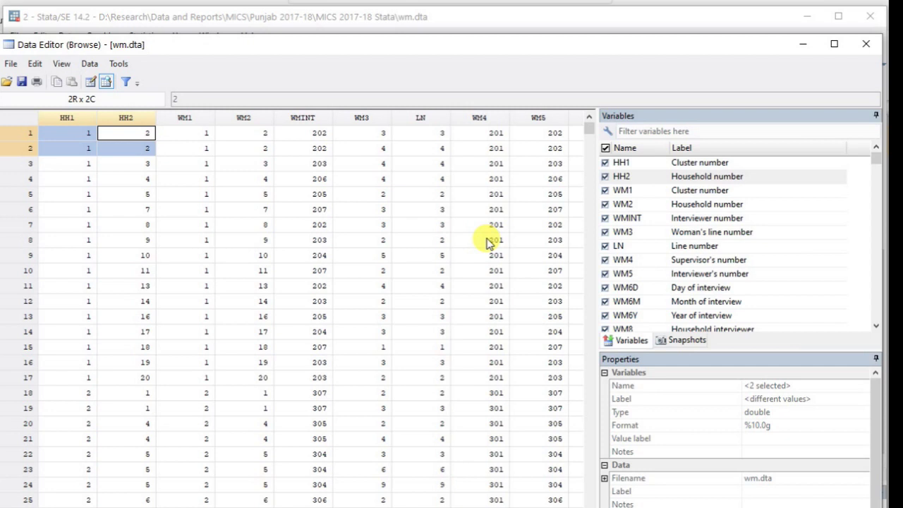
{"action": "left_click", "coordinate": [190, 178]}
{"action": "left_click", "coordinate": [145, 142]}
{"action": "left_click_drag", "start_coordinate": [145, 142], "coordinate": [143, 148]}
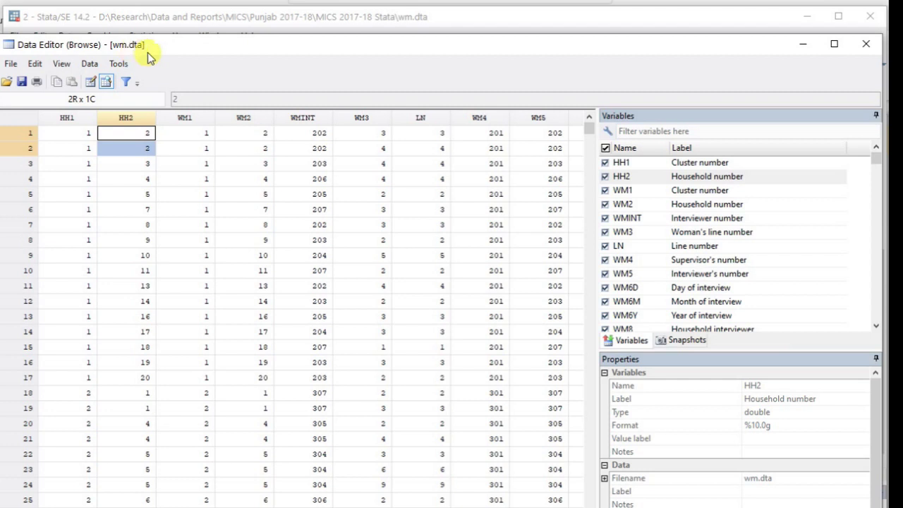
Step: Compare the WM3 and LN variable details in the Variables pane
{"action": "left_click", "coordinate": [703, 236]}
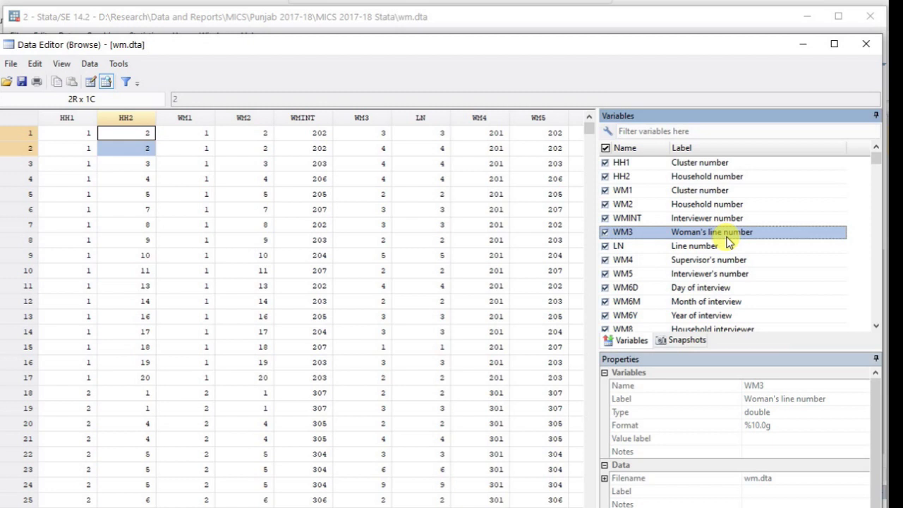
{"action": "left_click", "coordinate": [678, 247]}
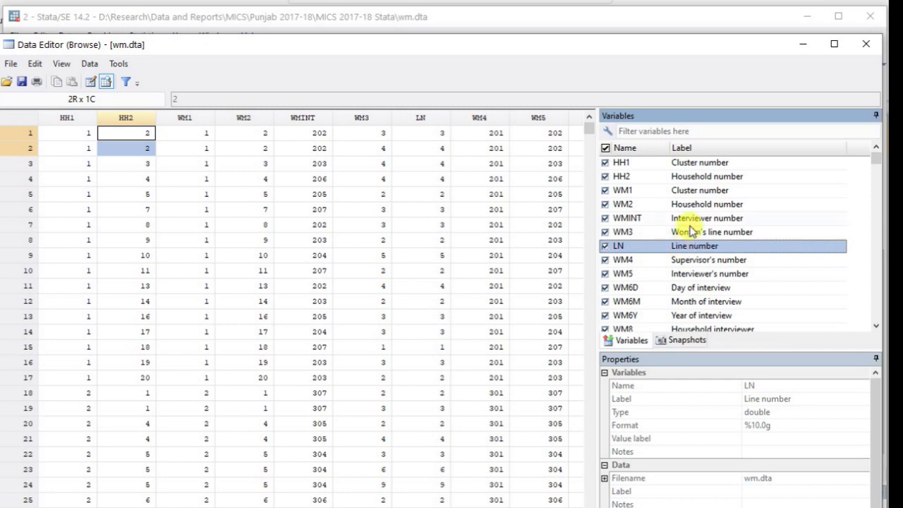
{"action": "left_click", "coordinate": [693, 232]}
{"action": "left_click", "coordinate": [690, 245]}
{"action": "left_click", "coordinate": [675, 231]}
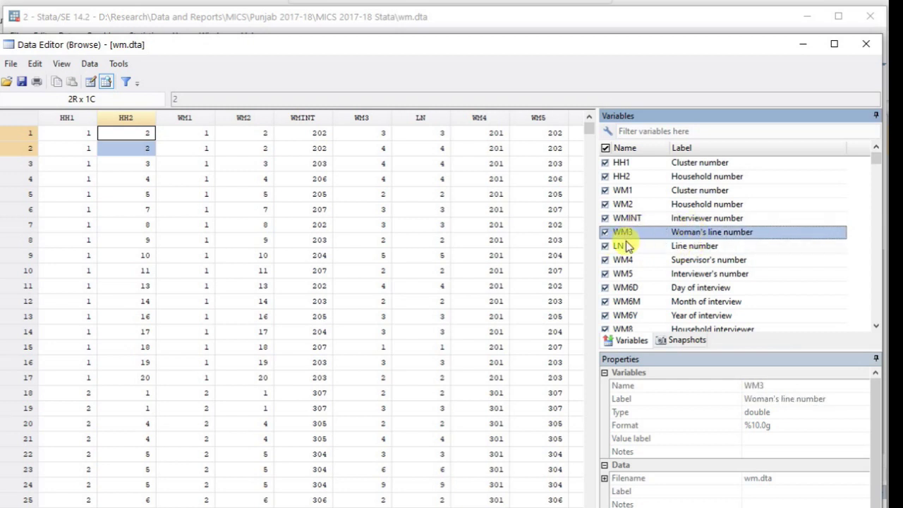
{"action": "left_click", "coordinate": [682, 244]}
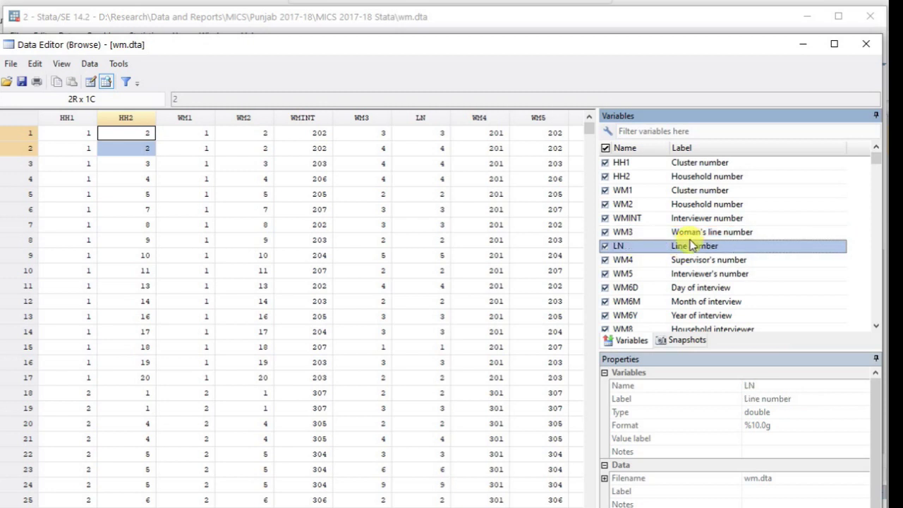
{"action": "left_click", "coordinate": [687, 232]}
{"action": "left_click", "coordinate": [692, 246]}
{"action": "left_click", "coordinate": [690, 232]}
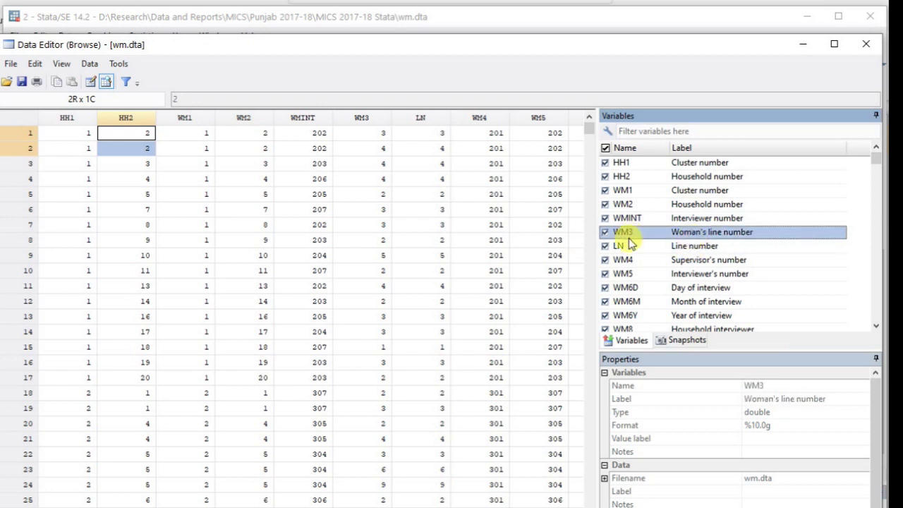
Step: Compare WM3, HH2 and HH1 values across the first three women's rows
{"action": "left_click", "coordinate": [369, 139]}
{"action": "left_click_drag", "start_coordinate": [369, 139], "coordinate": [370, 148]}
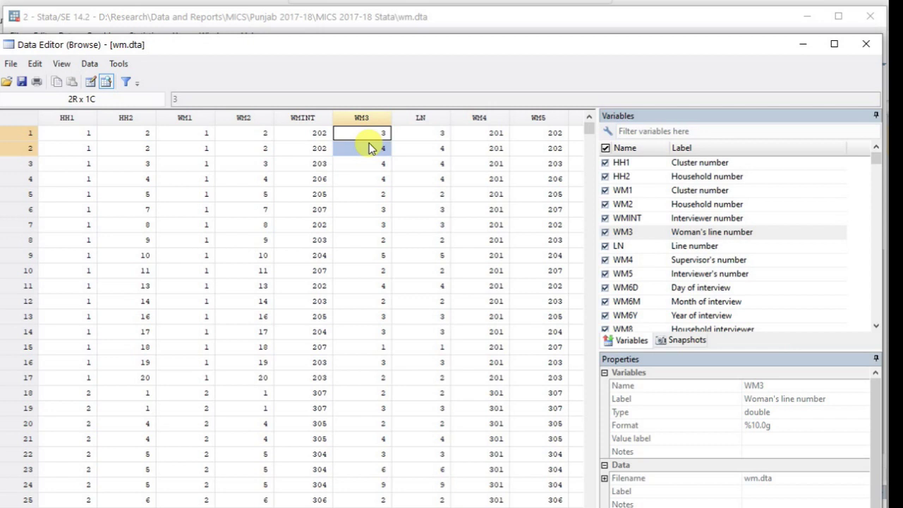
{"action": "left_click", "coordinate": [372, 135]}
{"action": "left_click", "coordinate": [374, 149]}
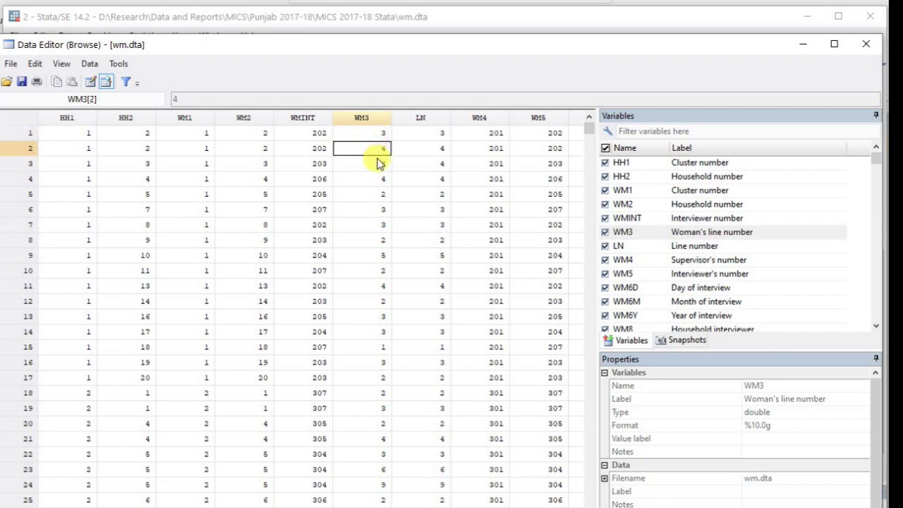
{"action": "left_click_drag", "start_coordinate": [141, 147], "coordinate": [141, 132]}
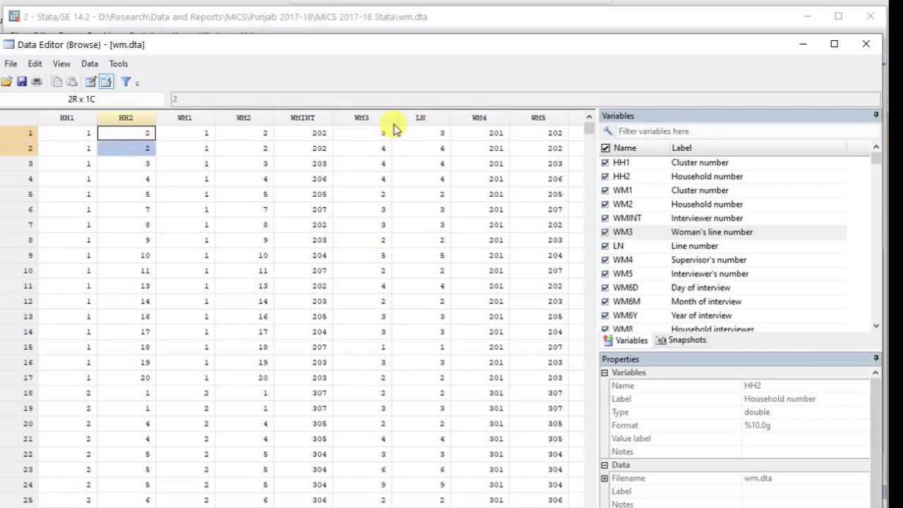
{"action": "left_click_drag", "start_coordinate": [377, 136], "coordinate": [378, 148]}
{"action": "left_click_drag", "start_coordinate": [135, 133], "coordinate": [139, 149]}
{"action": "mouse_move", "coordinate": [381, 163]}
{"action": "left_mouse_down"}
{"action": "mouse_move", "coordinate": [379, 127]}
{"action": "mouse_move", "coordinate": [386, 167]}
{"action": "left_mouse_up"}
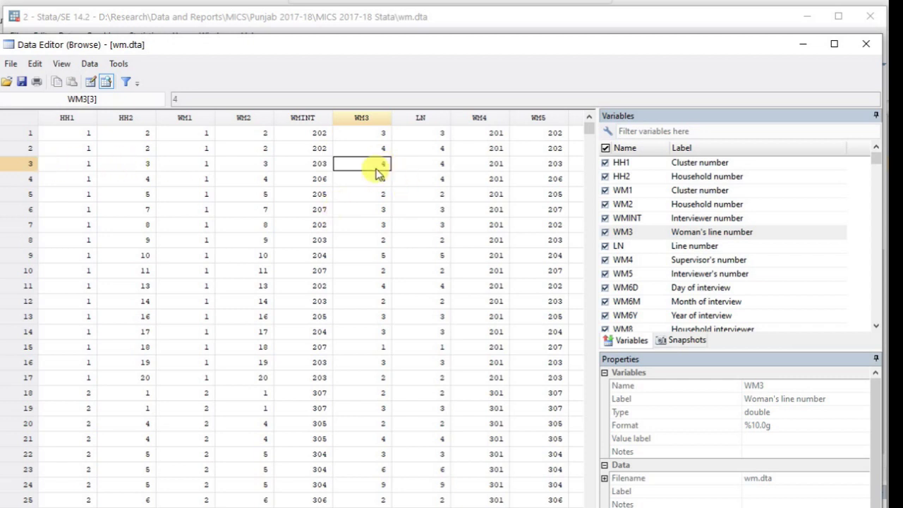
{"action": "left_click", "coordinate": [143, 167]}
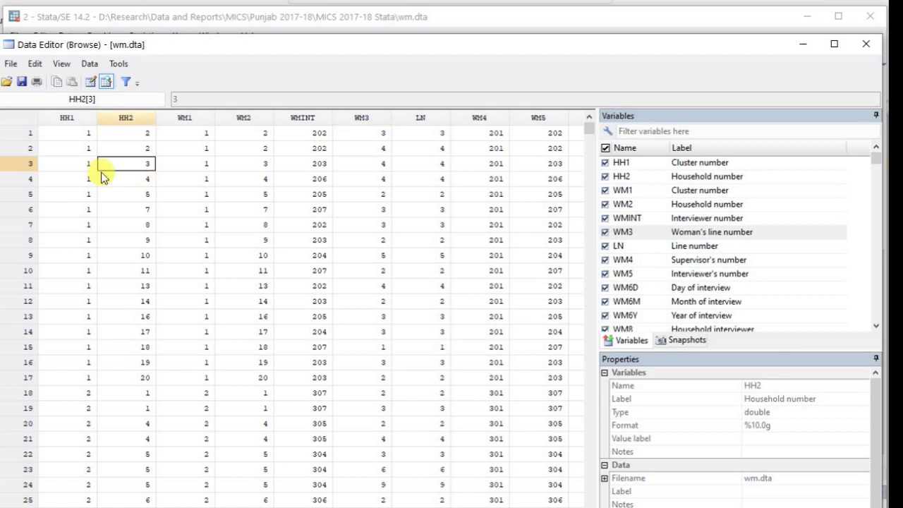
{"action": "left_click", "coordinate": [82, 166]}
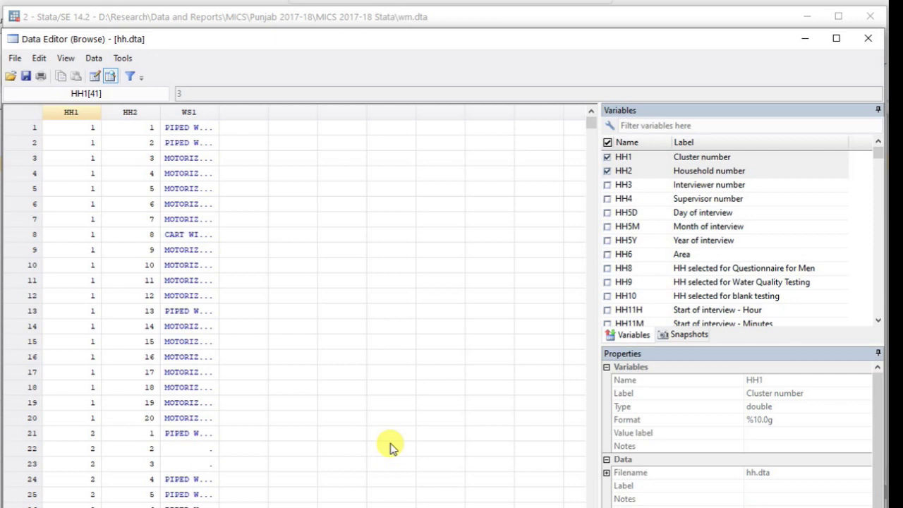
Step: Inspect the HH2 values of hh.dta's first two households, then switch back to the wm.dta browser
{"action": "left_click", "coordinate": [128, 131]}
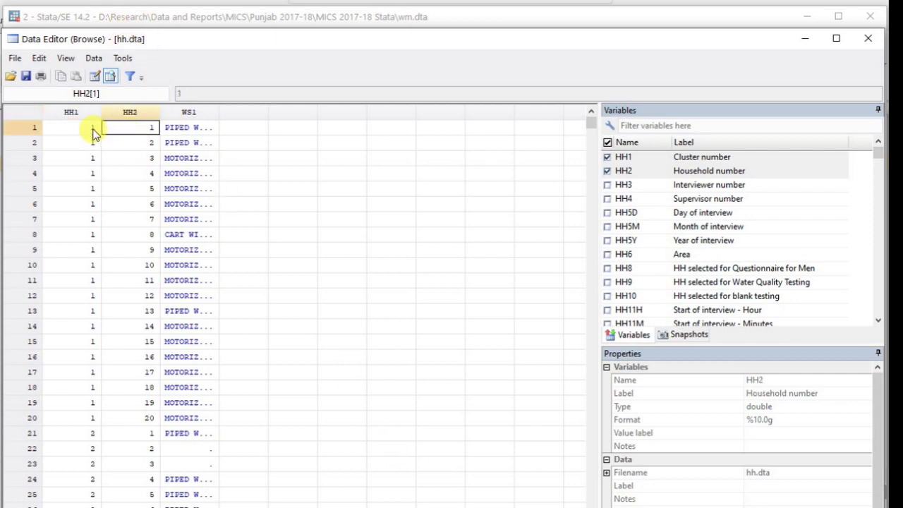
{"action": "left_click", "coordinate": [144, 143]}
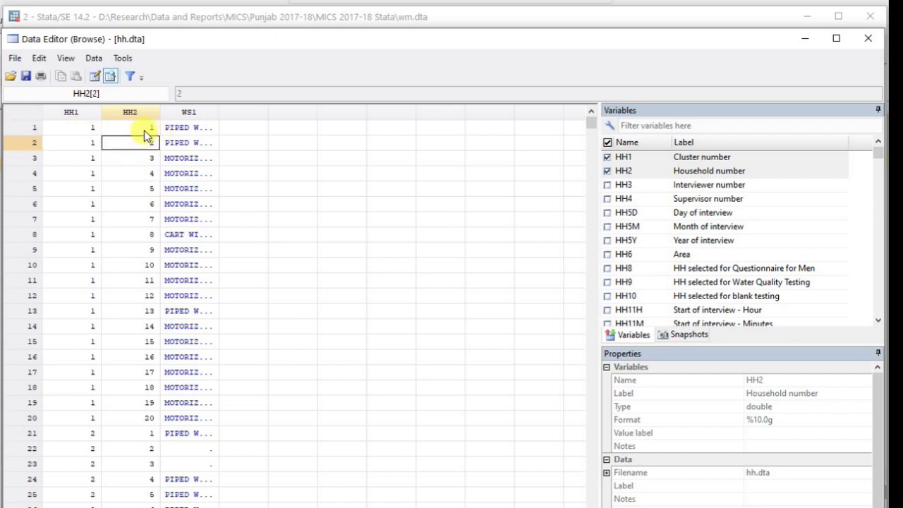
{"action": "left_click", "coordinate": [108, 129]}
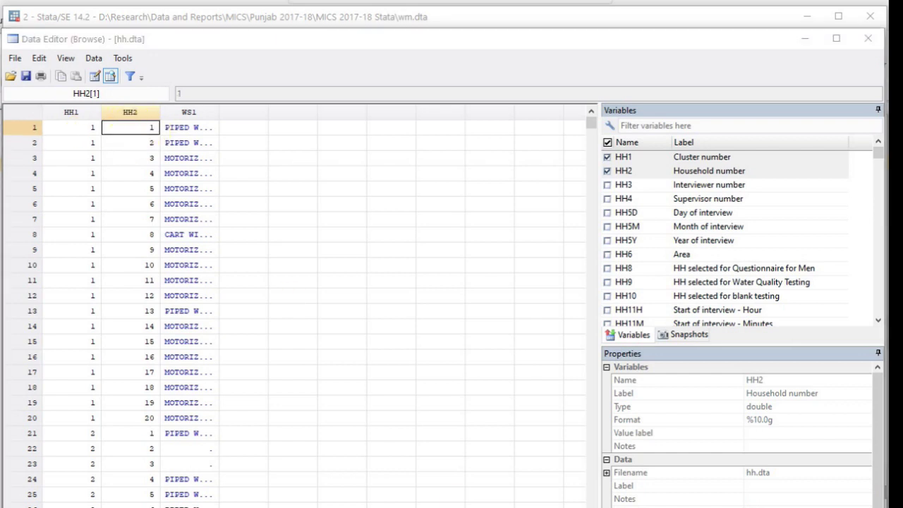
{"action": "key", "text": "alt+Tab"}
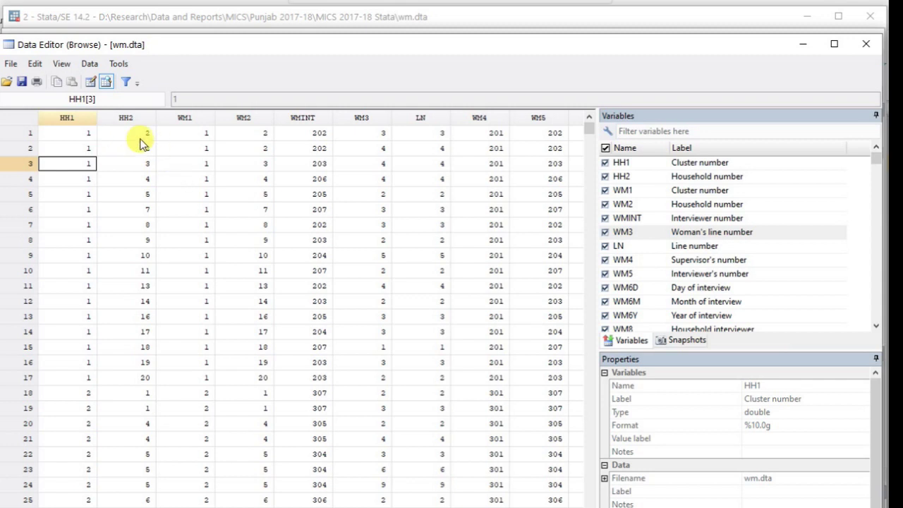
Step: Select the first woman's record, then pick HH1, HH2, WM3, WB4 and WB5 together in the Variables pane
{"action": "left_click", "coordinate": [23, 134]}
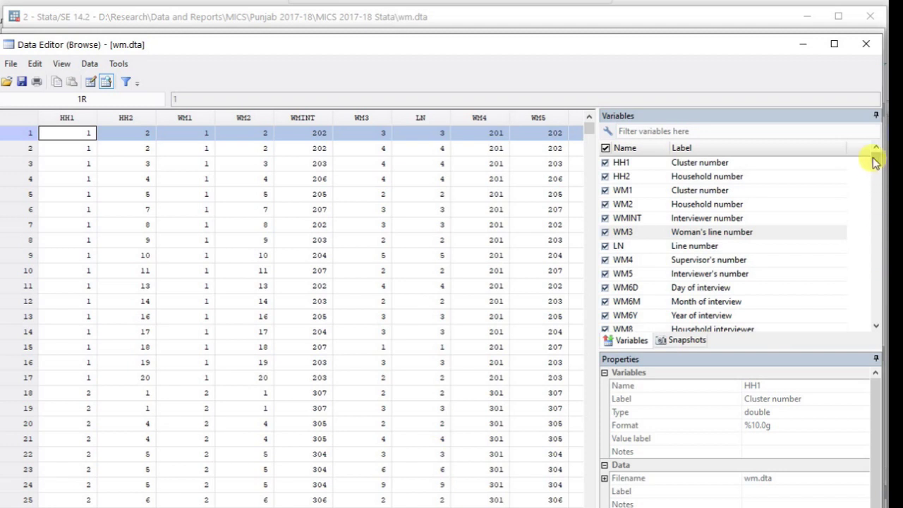
{"action": "scroll", "coordinate": [850, 226], "scroll_direction": "down", "scroll_amount": 8}
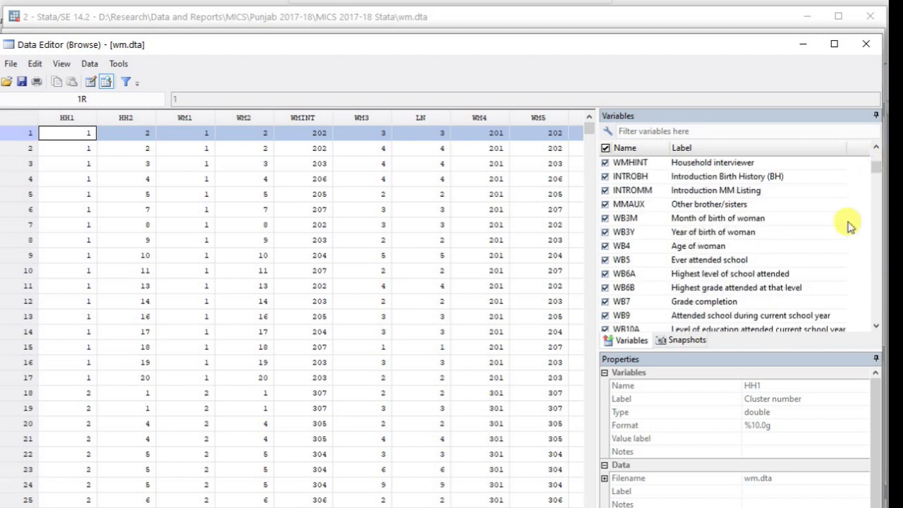
{"action": "scroll", "coordinate": [851, 225], "scroll_direction": "down", "scroll_amount": 2}
{"action": "scroll", "coordinate": [847, 221], "scroll_direction": "up", "scroll_amount": 10}
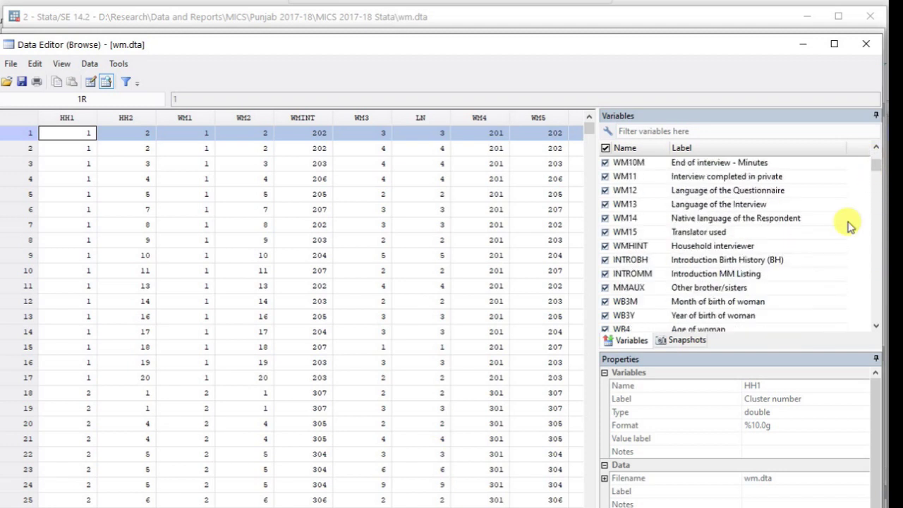
{"action": "left_click", "coordinate": [740, 164]}
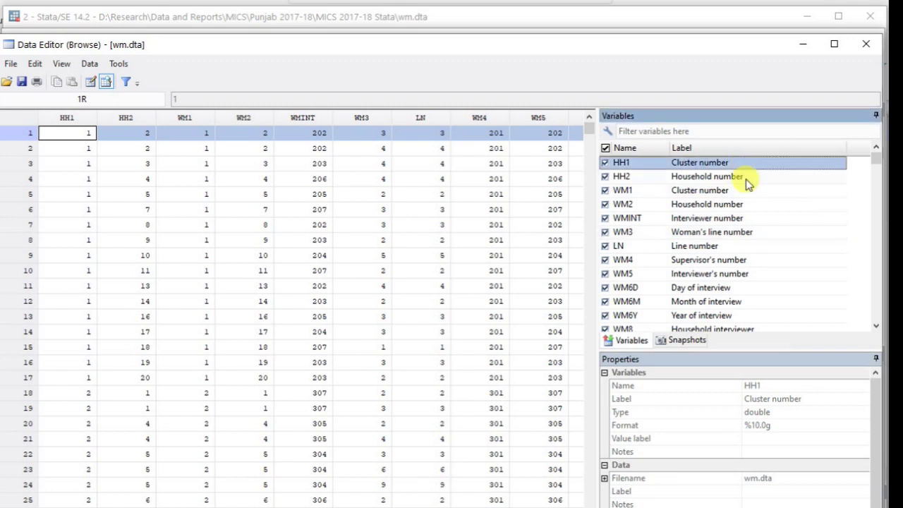
{"action": "left_click", "coordinate": [748, 180], "text": "ctrl"}
{"action": "left_click", "coordinate": [737, 232], "text": "ctrl"}
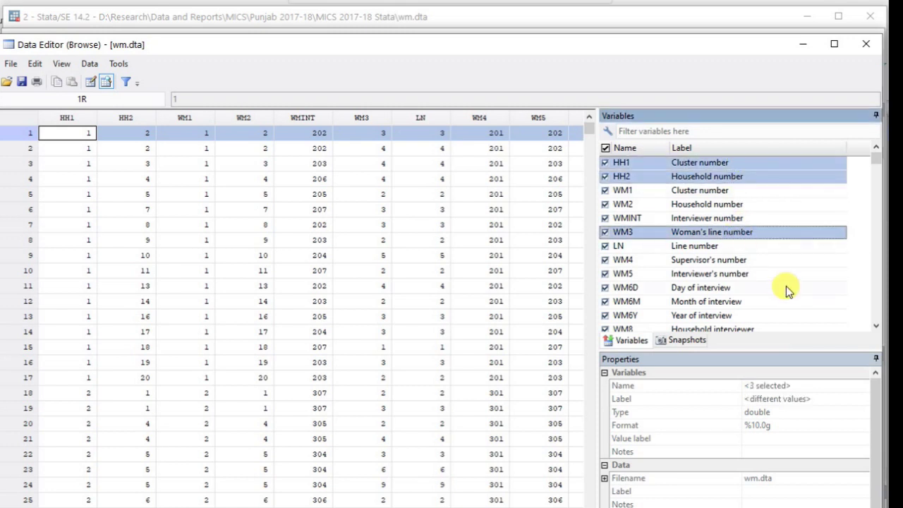
{"action": "scroll", "coordinate": [789, 291], "scroll_direction": "down", "scroll_amount": 8}
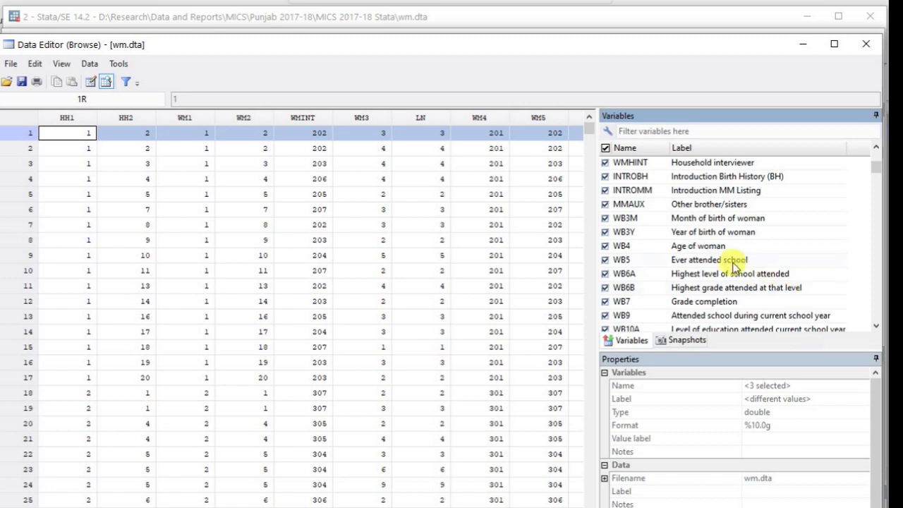
{"action": "left_click", "coordinate": [712, 248], "text": "ctrl"}
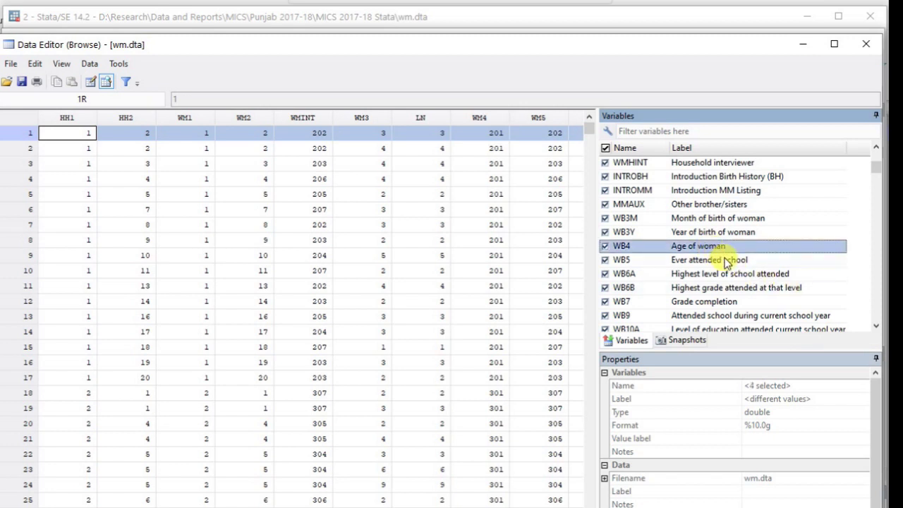
{"action": "left_click", "coordinate": [727, 261], "text": "ctrl"}
Step: Show only the five selected variables and check the first two women's WB4 ages
{"action": "right_click", "coordinate": [727, 264]}
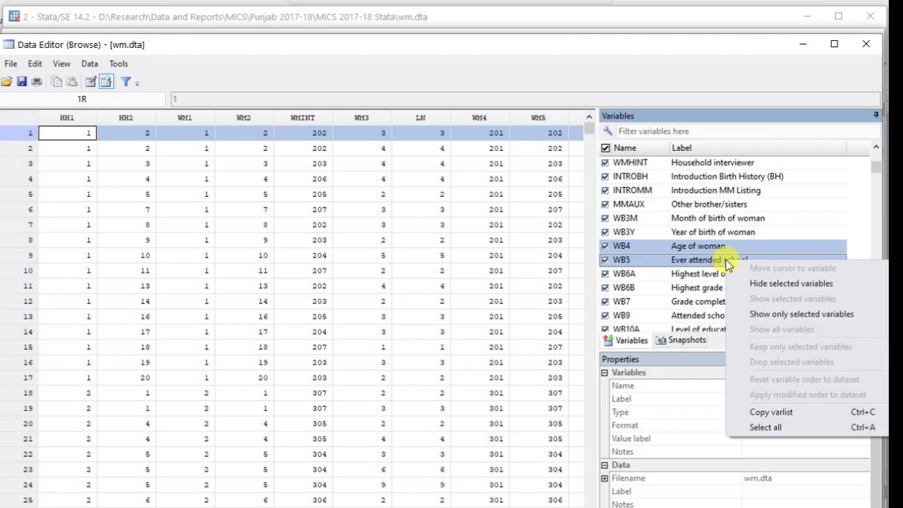
{"action": "left_click", "coordinate": [780, 318]}
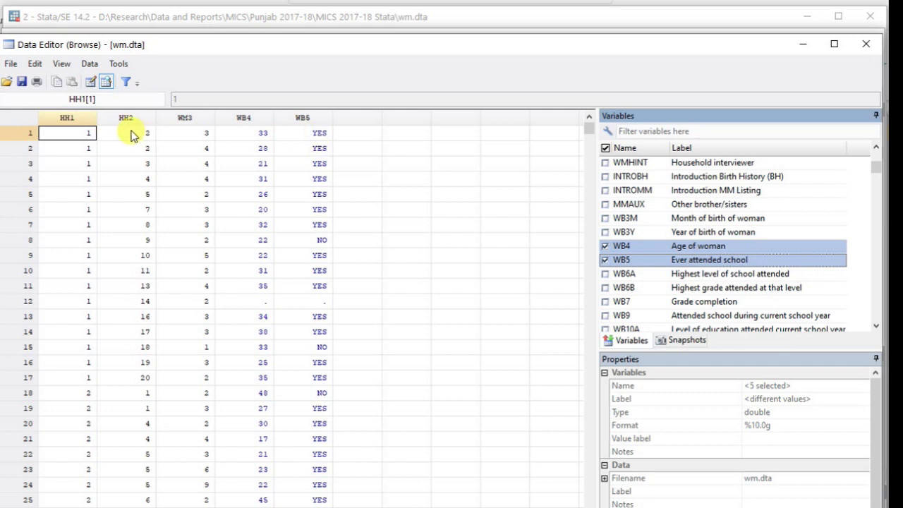
{"action": "left_click", "coordinate": [261, 135]}
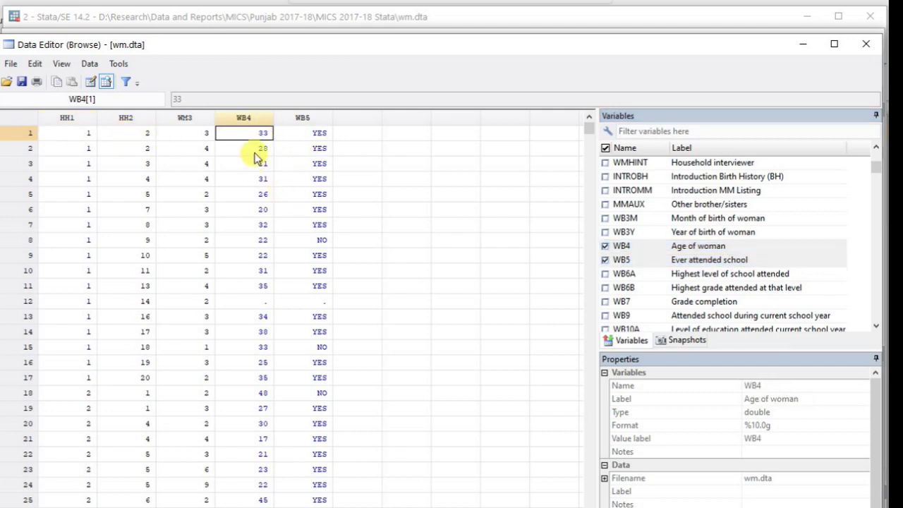
{"action": "left_click", "coordinate": [257, 154]}
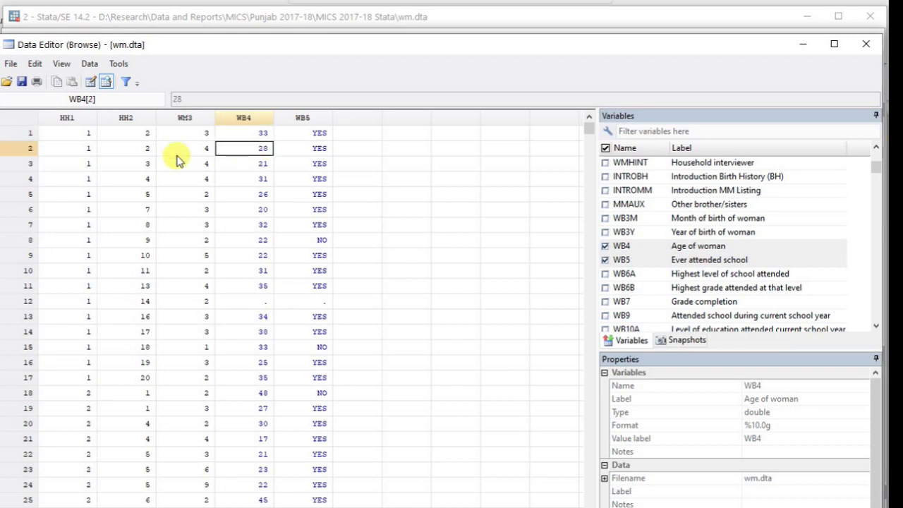
Step: Inspect the WB5 answers and the HH1, HH2 and WM3 values of observation 8
{"action": "left_click", "coordinate": [326, 151]}
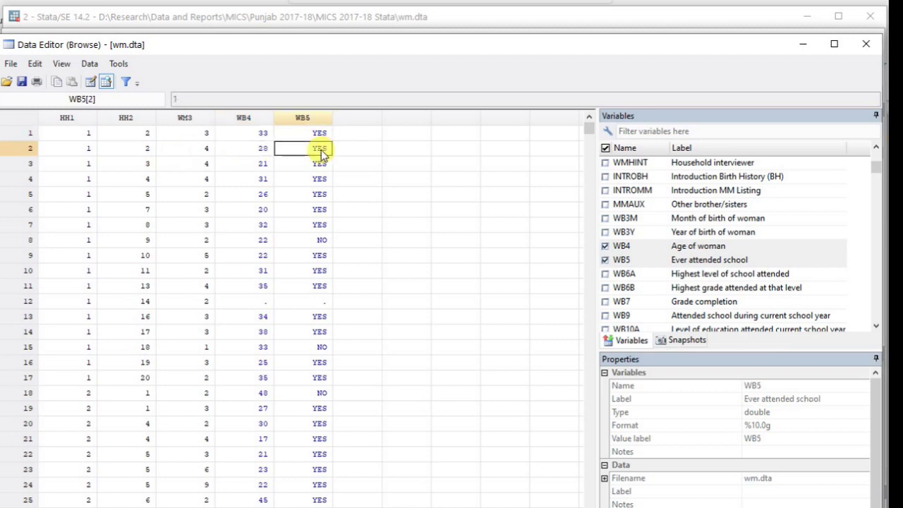
{"action": "left_click", "coordinate": [313, 243]}
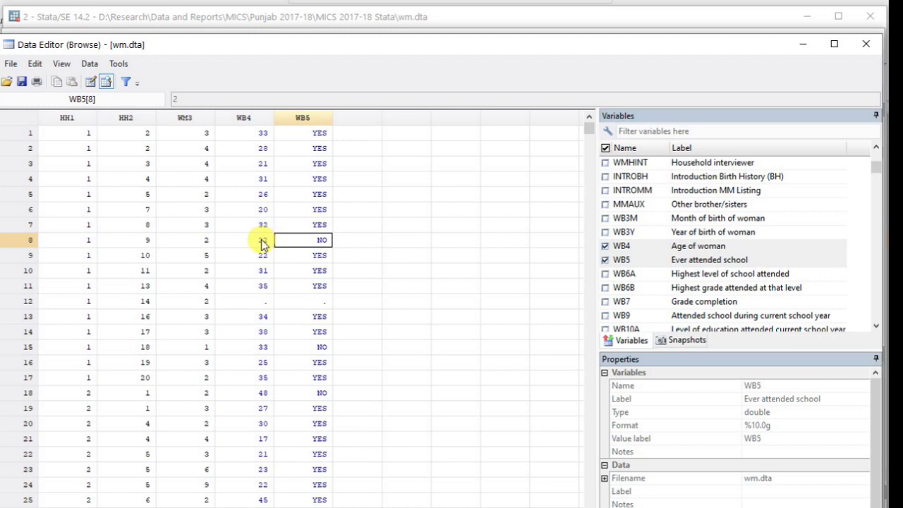
{"action": "left_click", "coordinate": [85, 241]}
{"action": "left_click", "coordinate": [139, 243]}
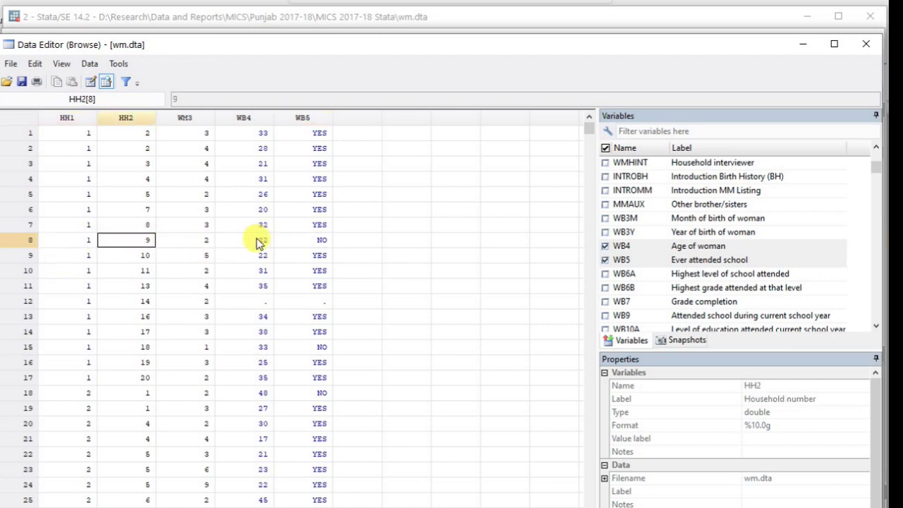
{"action": "left_click", "coordinate": [206, 243]}
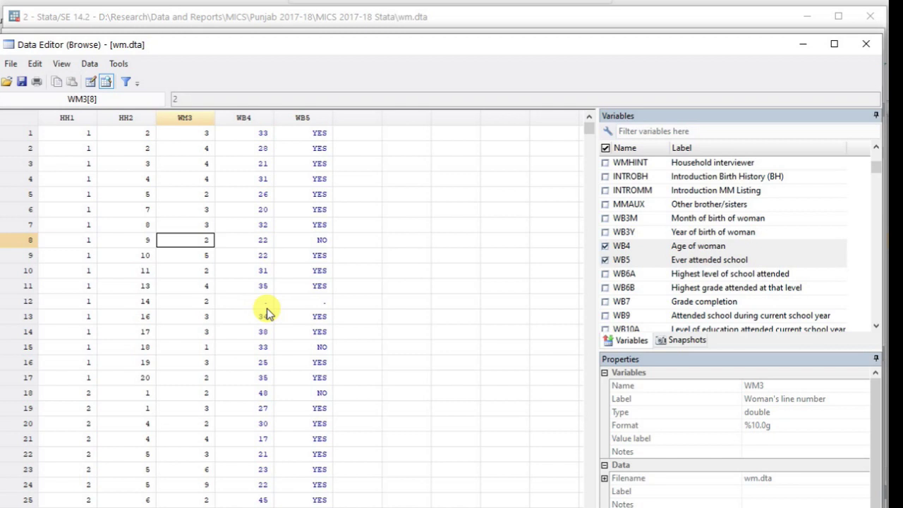
{"action": "left_click", "coordinate": [875, 299]}
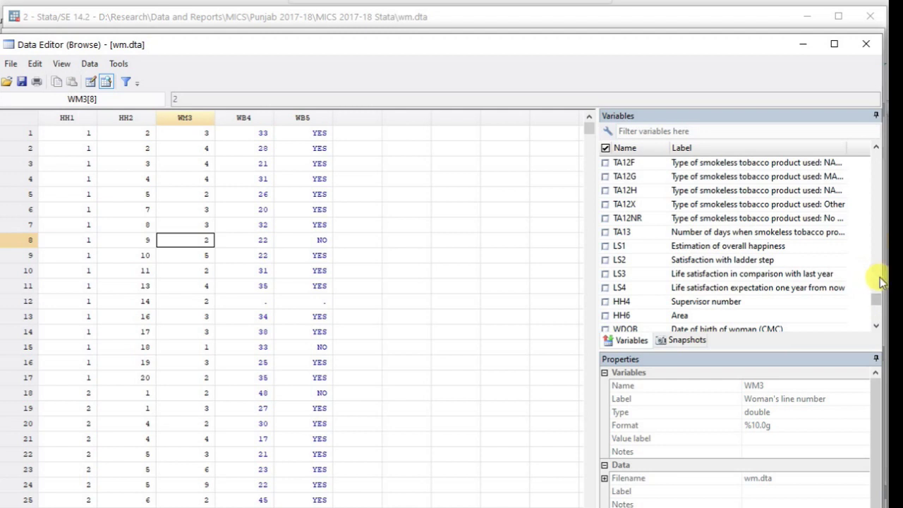
{"action": "scroll", "coordinate": [829, 265], "scroll_direction": "up", "scroll_amount": 10}
{"action": "scroll", "coordinate": [833, 266], "scroll_direction": "up", "scroll_amount": 10}
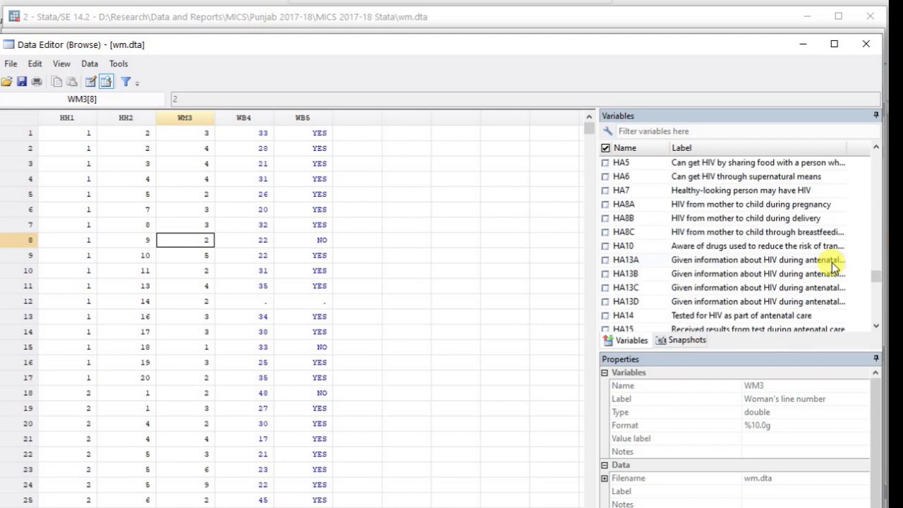
{"action": "scroll", "coordinate": [833, 266], "scroll_direction": "up", "scroll_amount": 5}
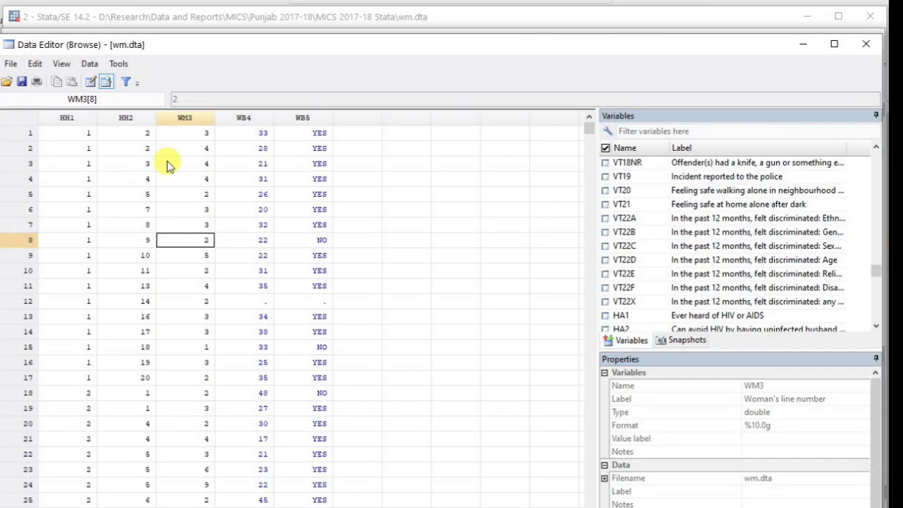
Step: Compare the WM3 and HH2 values across the wm.dta and hh.dta browsers, and type merge
{"action": "left_click_drag", "start_coordinate": [188, 50], "coordinate": [455, 50]}
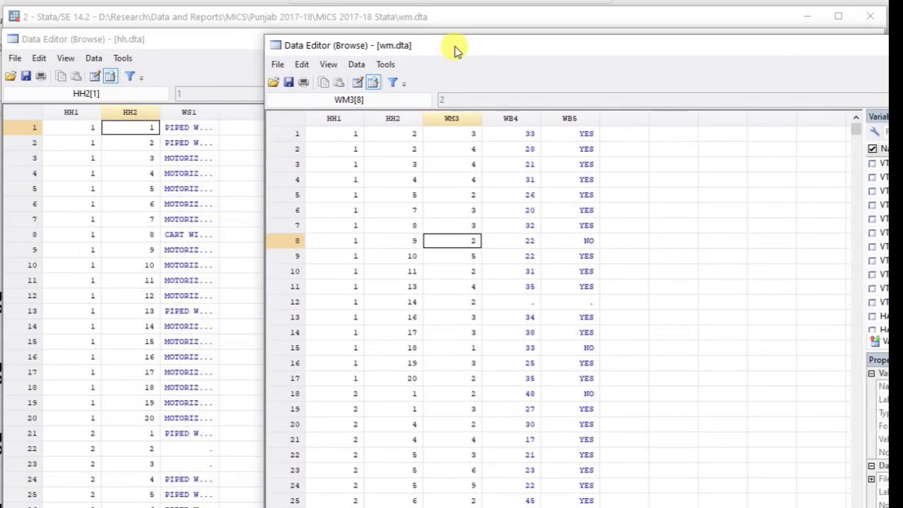
{"action": "left_click_drag", "start_coordinate": [471, 136], "coordinate": [472, 151]}
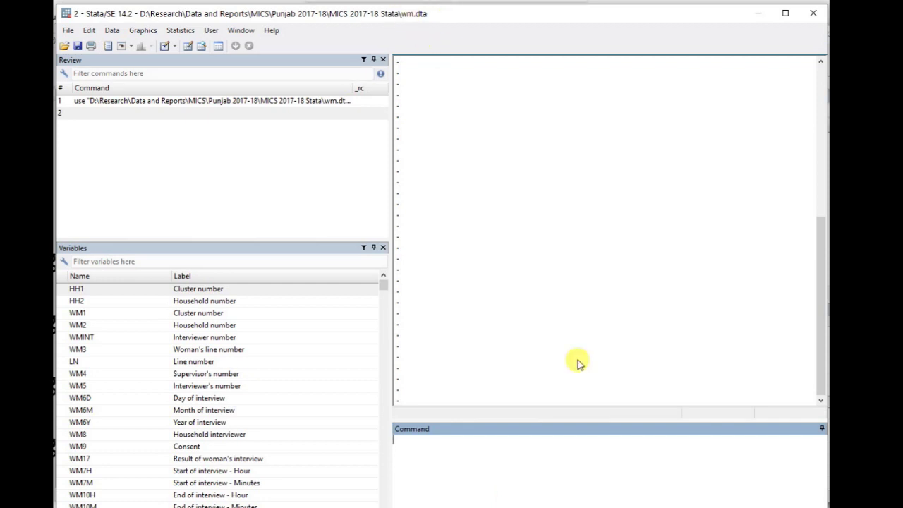
{"action": "type", "text": "merge"}
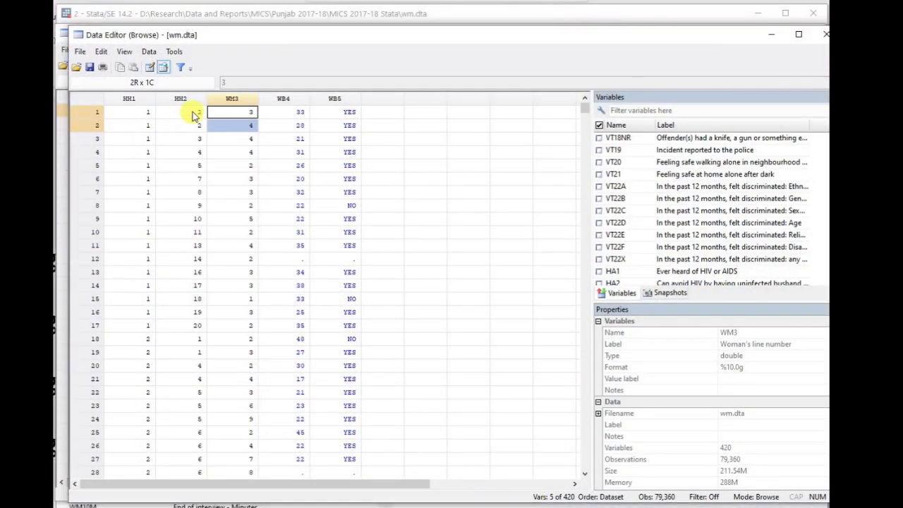
{"action": "left_click_drag", "start_coordinate": [194, 114], "coordinate": [195, 128]}
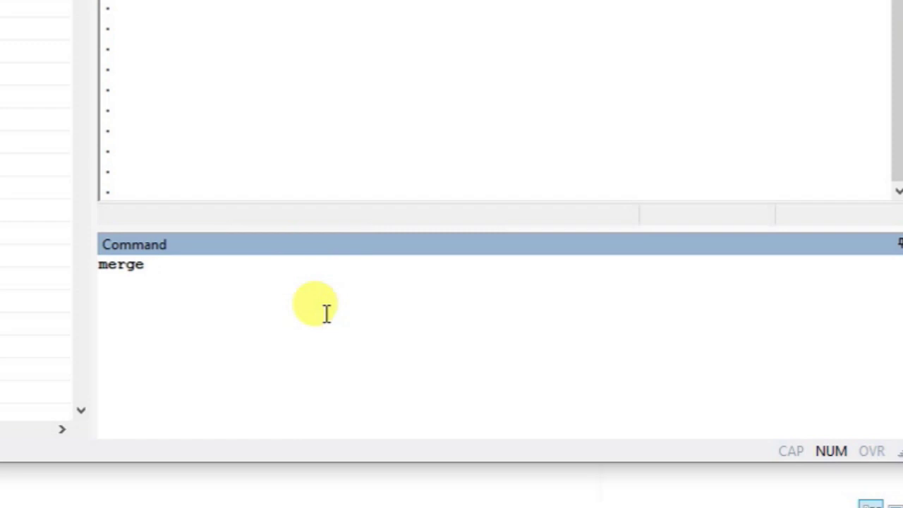
Step: Extend the command to merge m:1 HH1 HH2, marking each key variable in turn
{"action": "type", "text": "m:"}
{"action": "type", "text": "1 HH1 HH"}
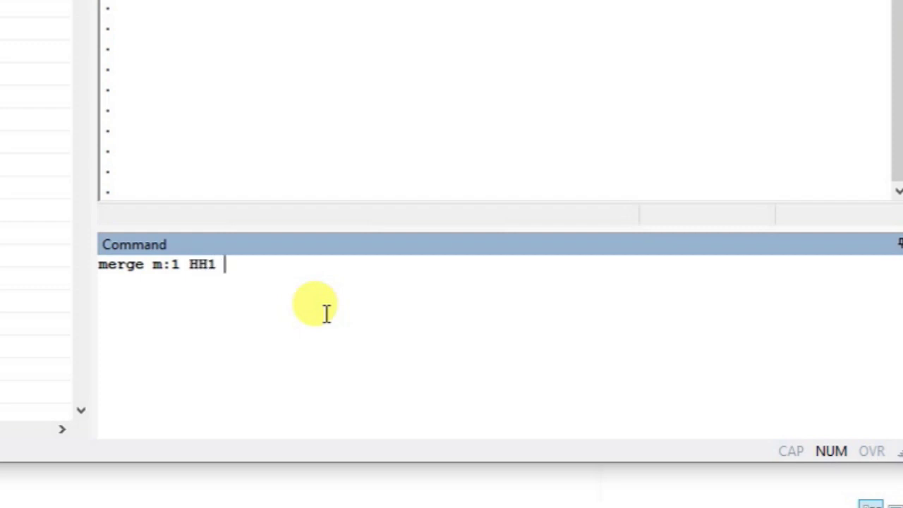
{"action": "type", "text": "2"}
{"action": "key", "text": "ctrl+Left"}
{"action": "key", "text": "ctrl+Left"}
{"action": "key", "text": "ctrl+shift+Right"}
{"action": "key", "text": "Right"}
{"action": "key", "text": "ctrl+shift+Right"}
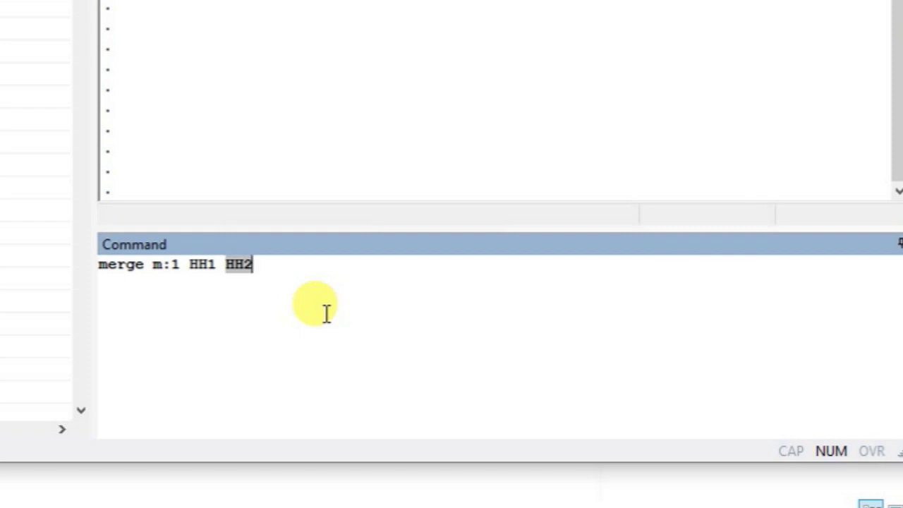
{"action": "key", "text": "Right"}
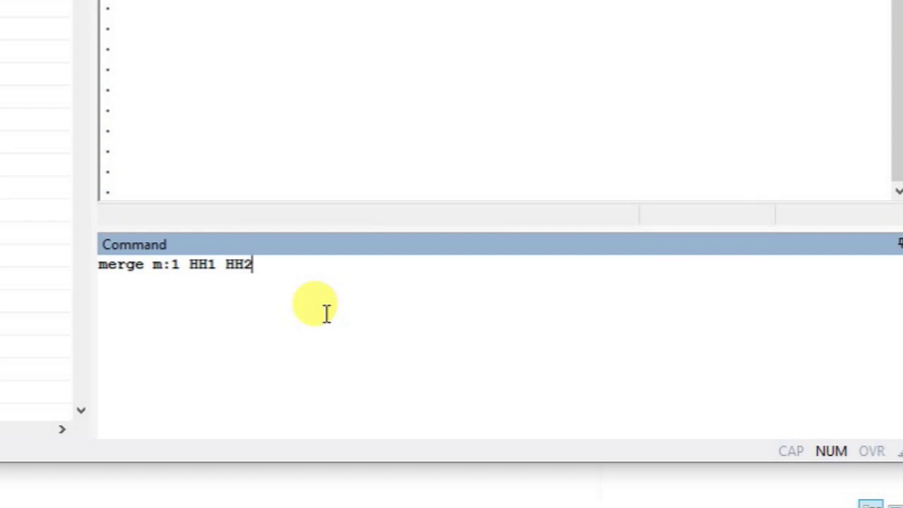
Step: Highlight the HH1 HH2 keys and the m:1 part, then append using to the command
{"action": "left_click_drag", "start_coordinate": [263, 273], "coordinate": [191, 266]}
{"action": "left_click", "coordinate": [267, 264]}
{"action": "left_click_drag", "start_coordinate": [267, 264], "coordinate": [189, 259]}
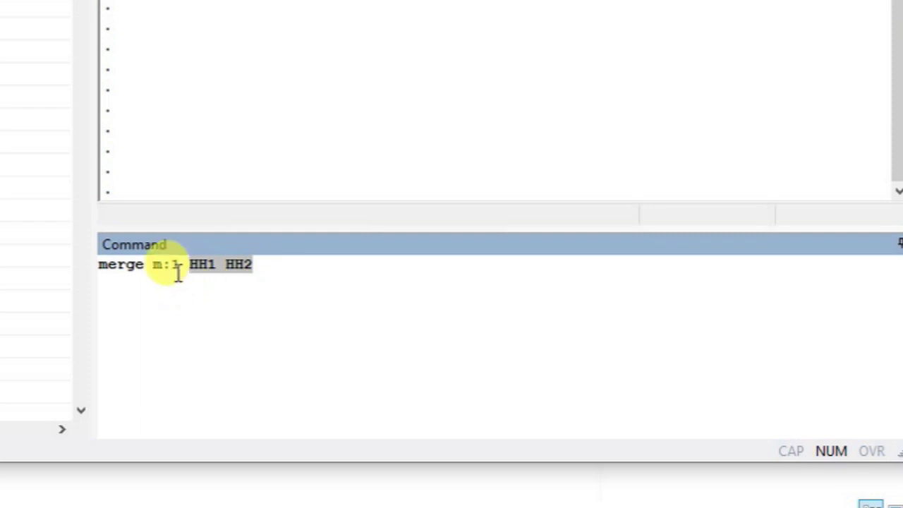
{"action": "left_click", "coordinate": [178, 265]}
{"action": "left_click_drag", "start_coordinate": [177, 265], "coordinate": [172, 266]}
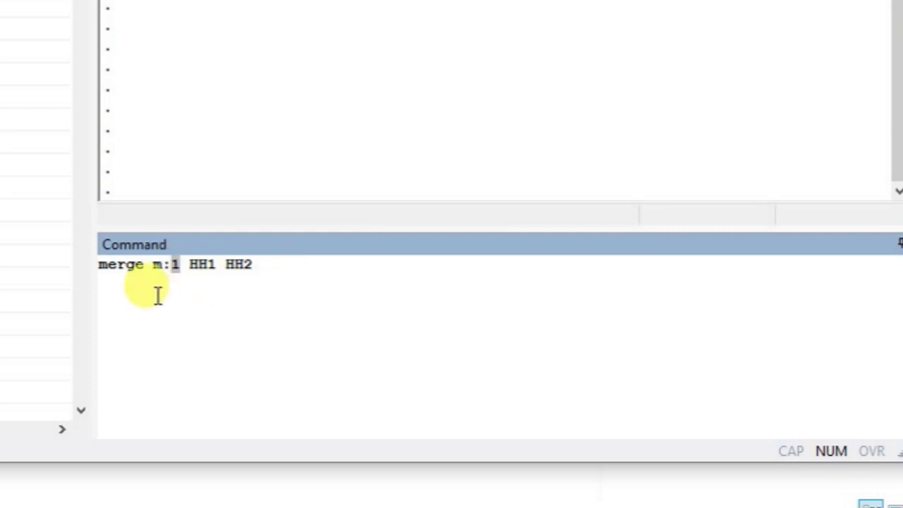
{"action": "left_click_drag", "start_coordinate": [153, 265], "coordinate": [162, 266]}
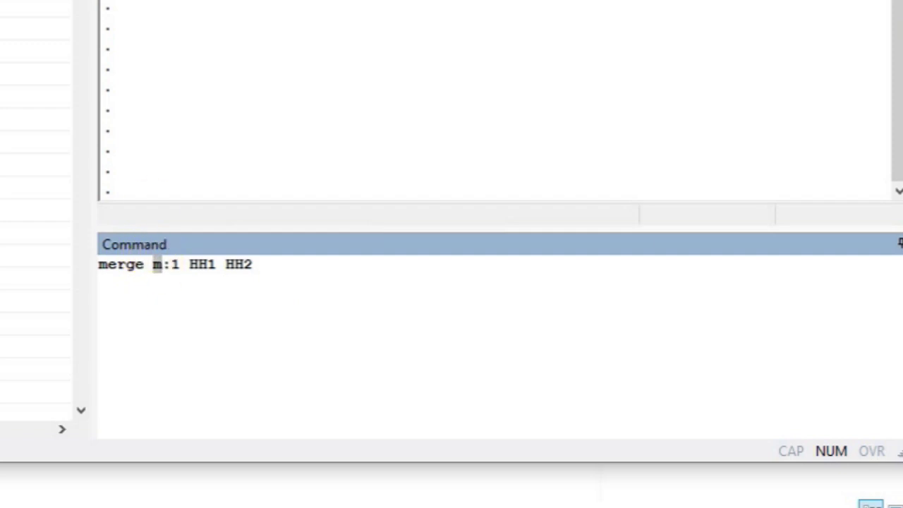
{"action": "left_click", "coordinate": [335, 277]}
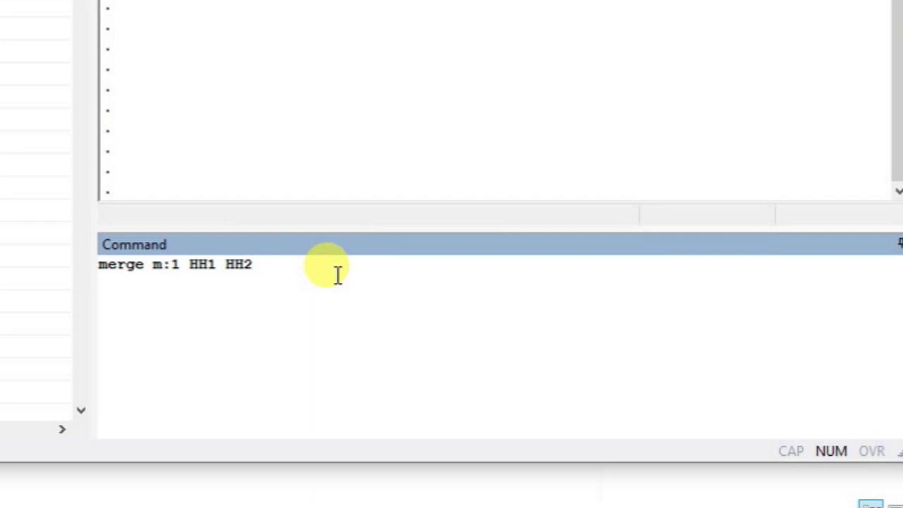
{"action": "type", "text": "using"}
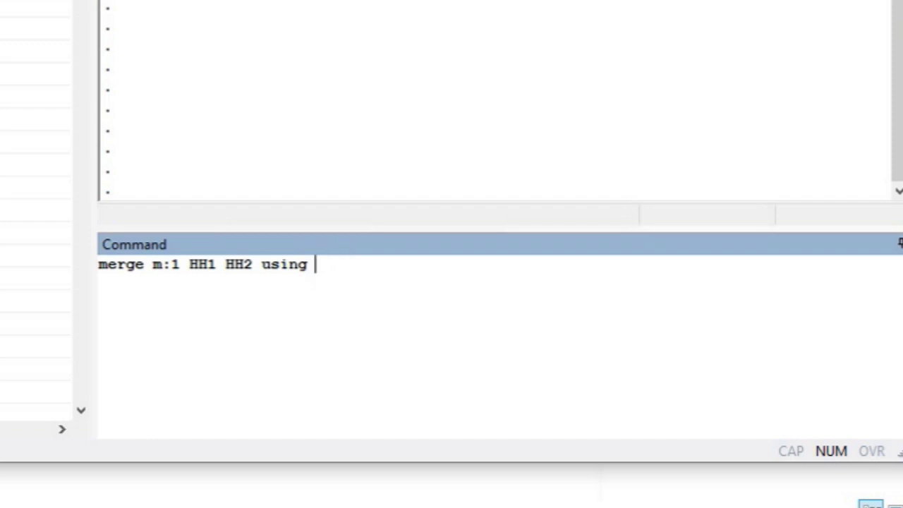
Step: Paste the earlier wm.dta path after using, change wm to hh, and delete the leftover word use
{"action": "key", "text": "alt+Tab"}
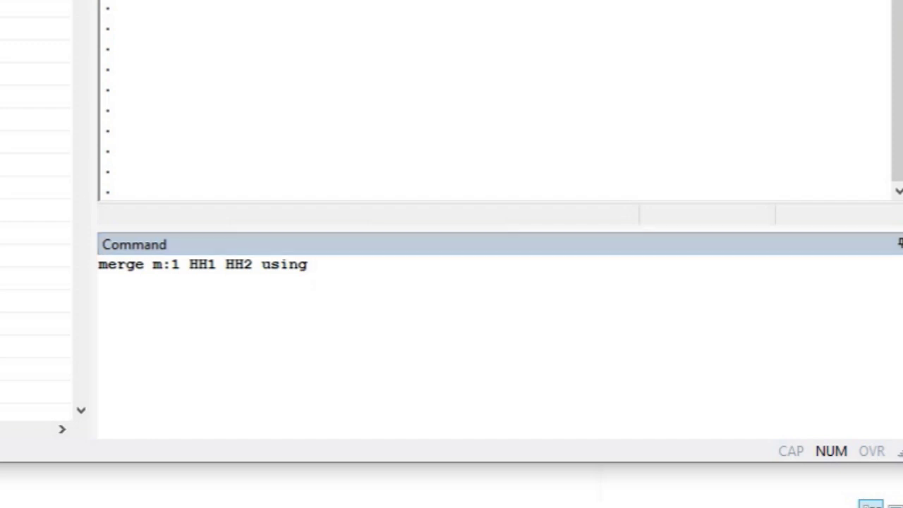
{"action": "left_click", "coordinate": [389, 256]}
{"action": "type", "text": "use \"D:\\Research\\Data and Reports\\MICS\\Punjab 2017-18\\MICS 2017-18 Stata\\wm.dta\""}
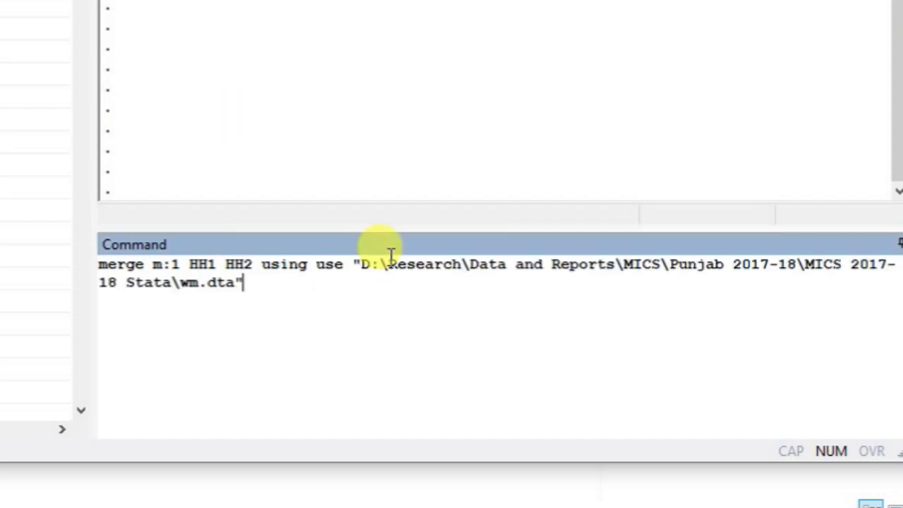
{"action": "key", "text": "Left"}
{"action": "key", "text": "Left"}
{"action": "key", "text": "Left"}
{"action": "key", "text": "Left"}
{"action": "key", "text": "Left"}
{"action": "key", "text": "shift+Left"}
{"action": "key", "text": "shift+Left"}
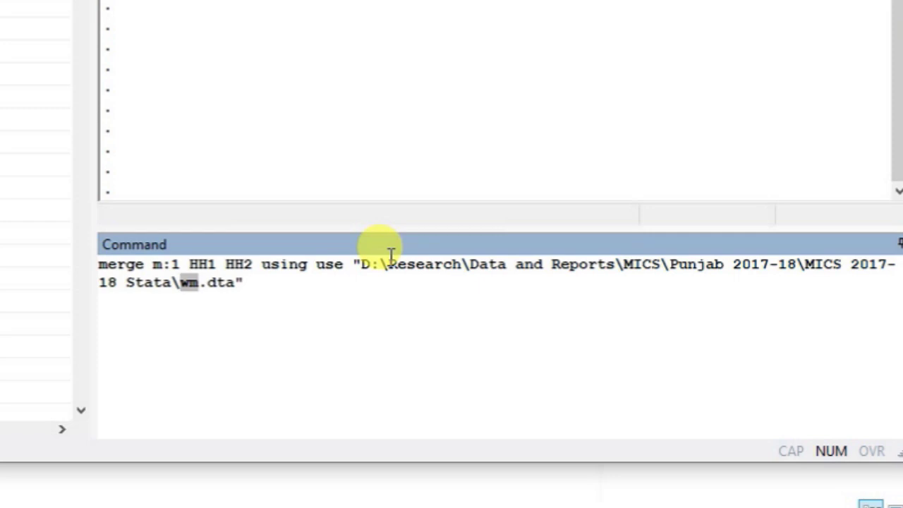
{"action": "type", "text": "hh"}
{"action": "key", "text": "Up"}
{"action": "key", "text": "ctrl+Right"}
{"action": "key", "text": "ctrl+Right"}
{"action": "key", "text": "ctrl+Right"}
{"action": "key", "text": "ctrl+shift+Right"}
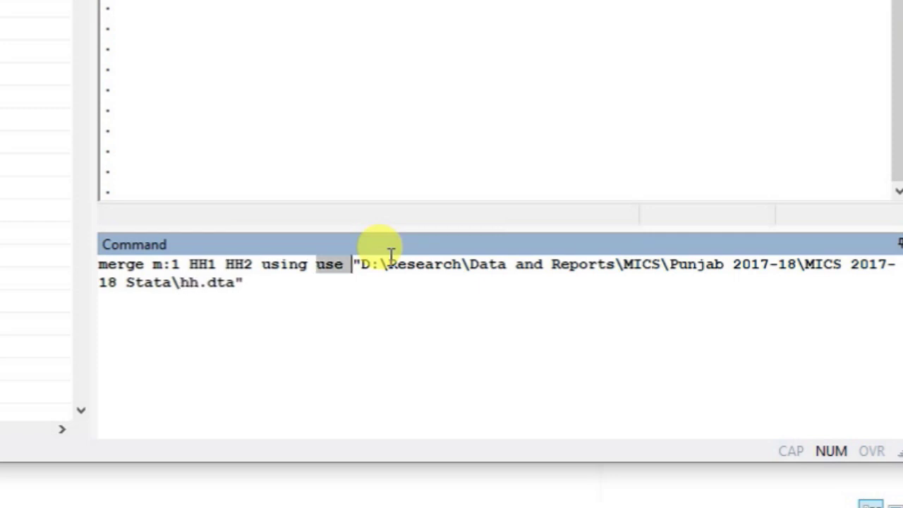
{"action": "key", "text": "Delete"}
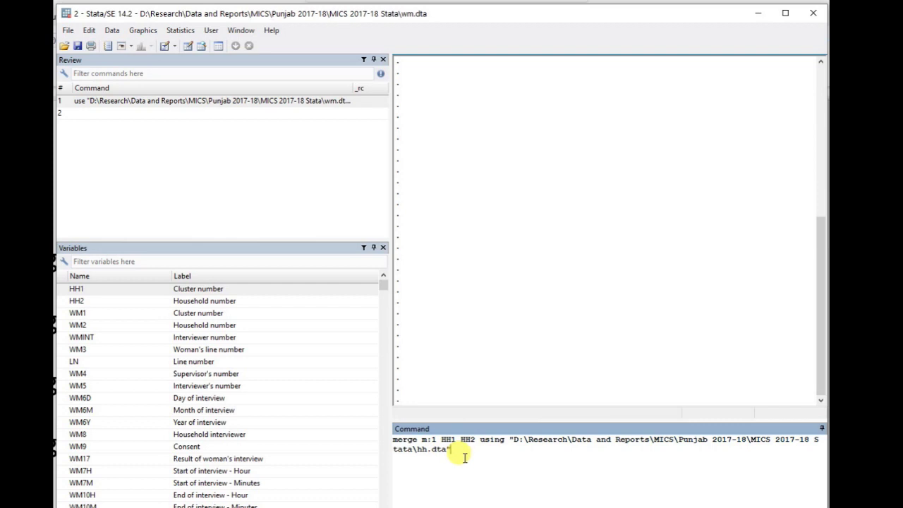
Step: Run the merge and highlight the 79,360 matched observations in the results
{"action": "key", "text": "Return"}
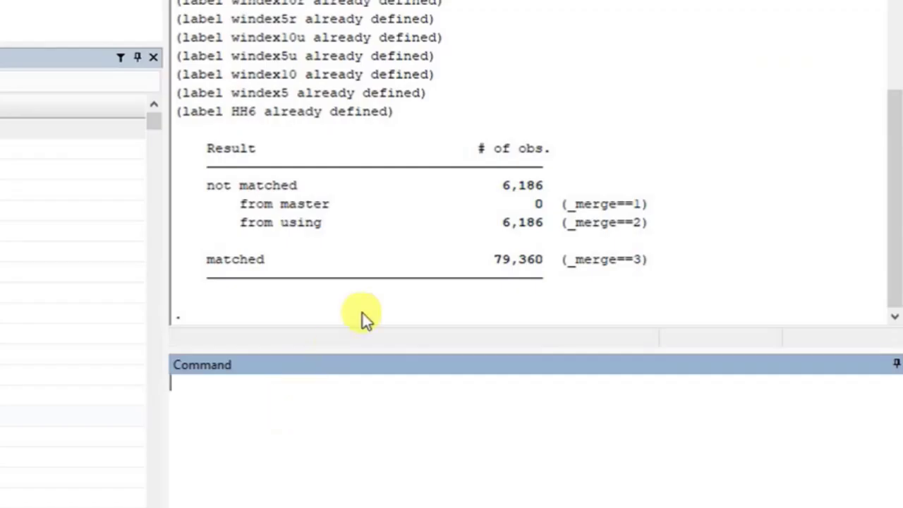
{"action": "left_click_drag", "start_coordinate": [490, 266], "coordinate": [544, 261]}
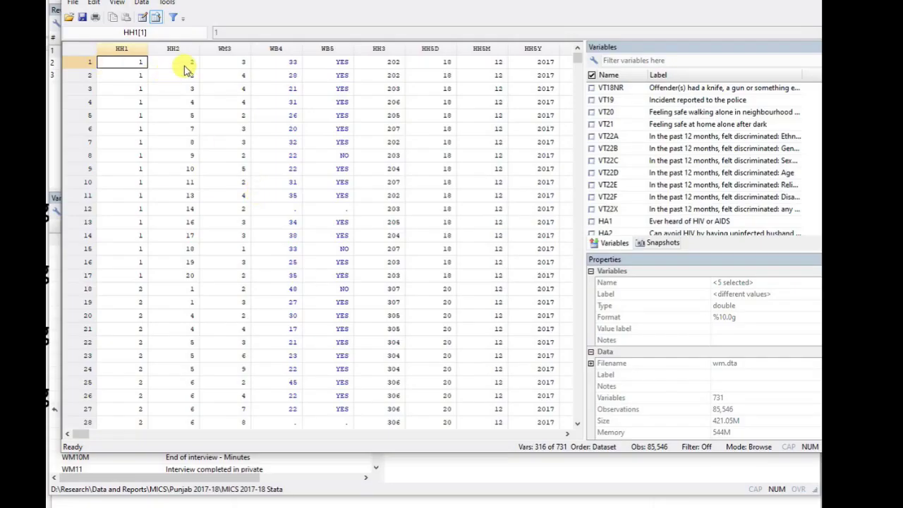
Step: Check the HH2 values, minimize the data browser, and switch Stata windows from the taskbar
{"action": "left_click", "coordinate": [187, 65]}
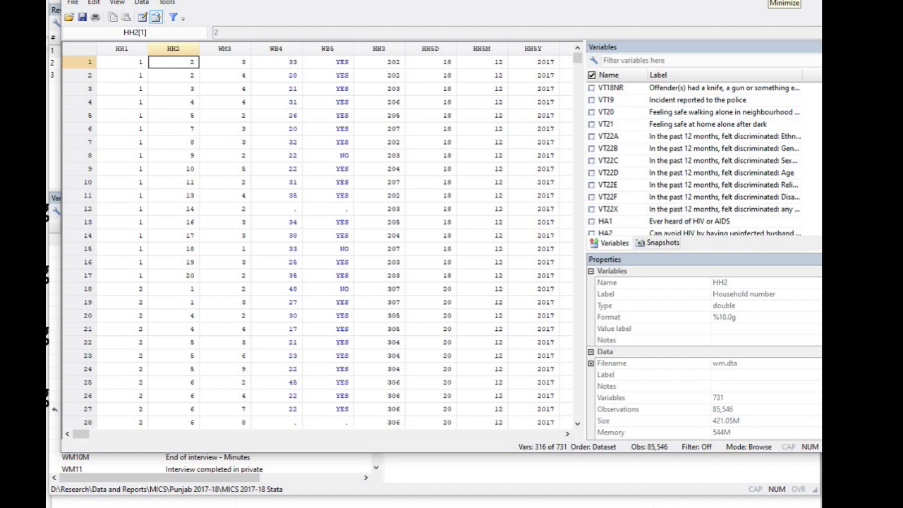
{"action": "left_click", "coordinate": [779, 1]}
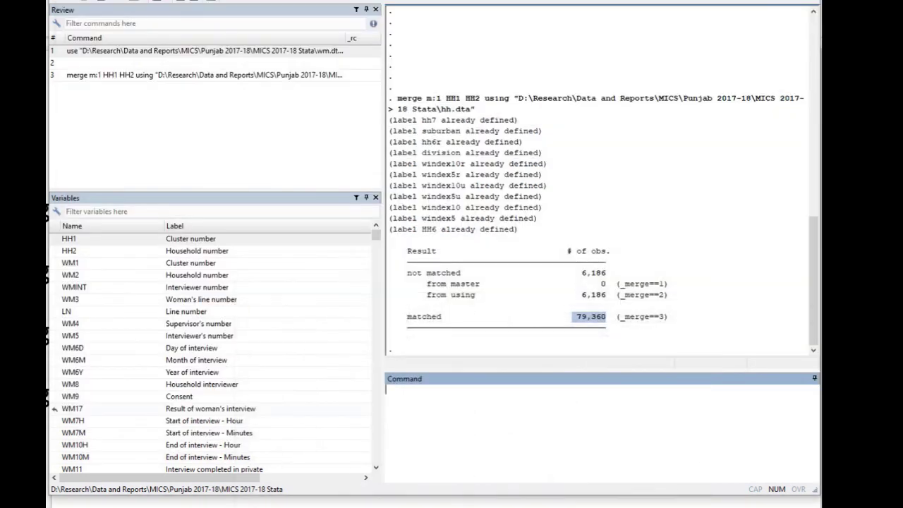
{"action": "mouse_move", "coordinate": [433, 507]}
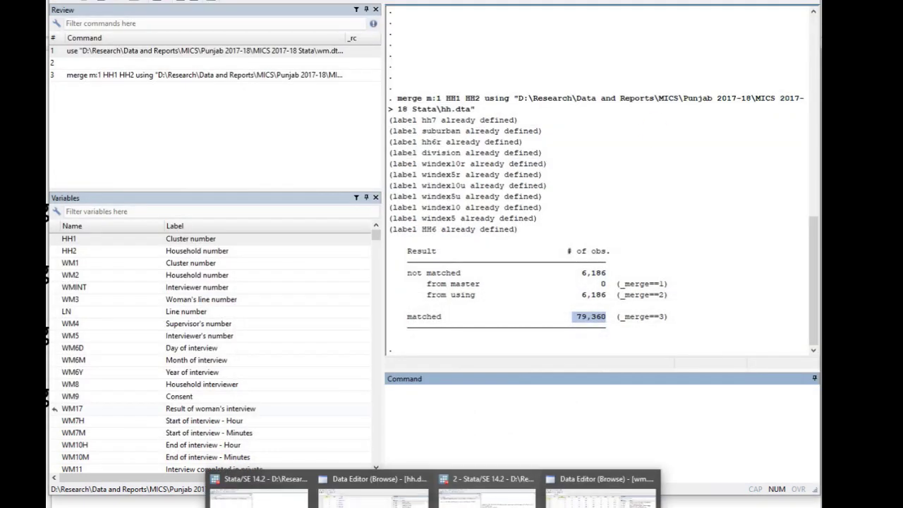
{"action": "left_click", "coordinate": [372, 494]}
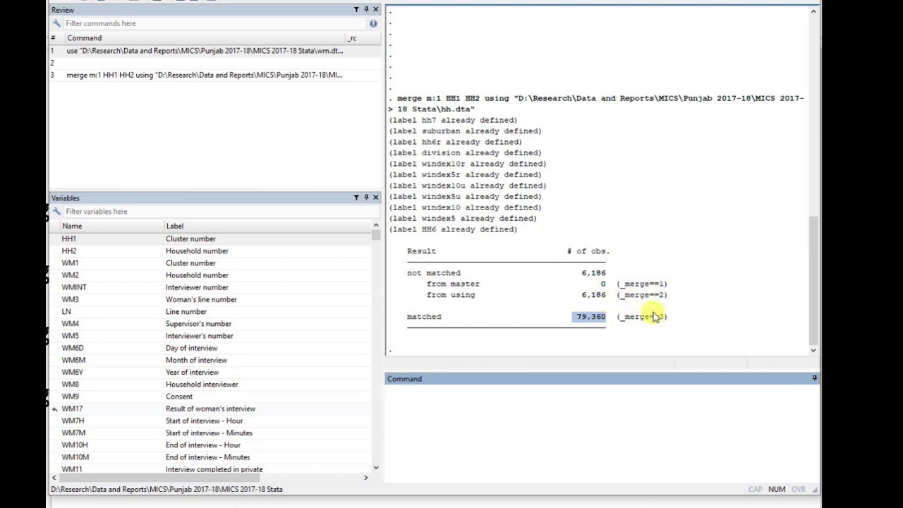
Step: Scroll the Variables list down to reveal _merge and re-highlight the 79,360 matched count
{"action": "left_click_drag", "start_coordinate": [375, 234], "coordinate": [369, 467]}
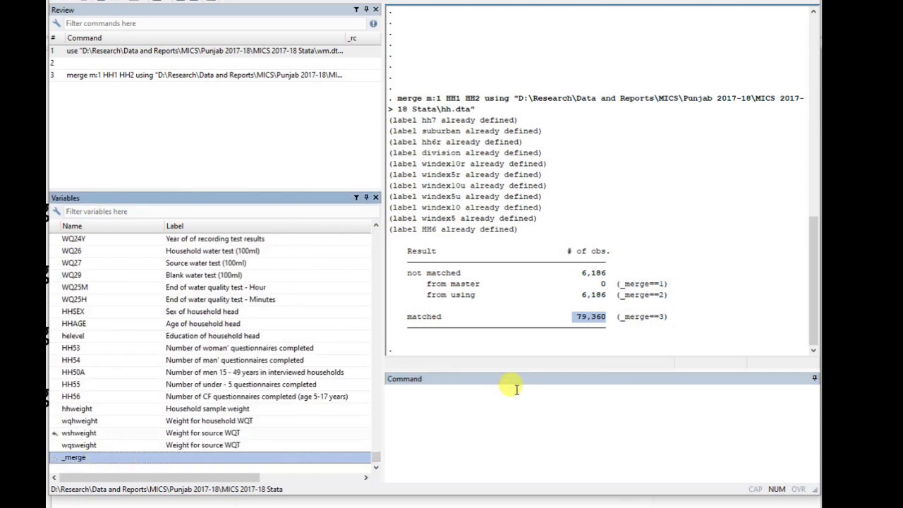
{"action": "left_click", "coordinate": [659, 314]}
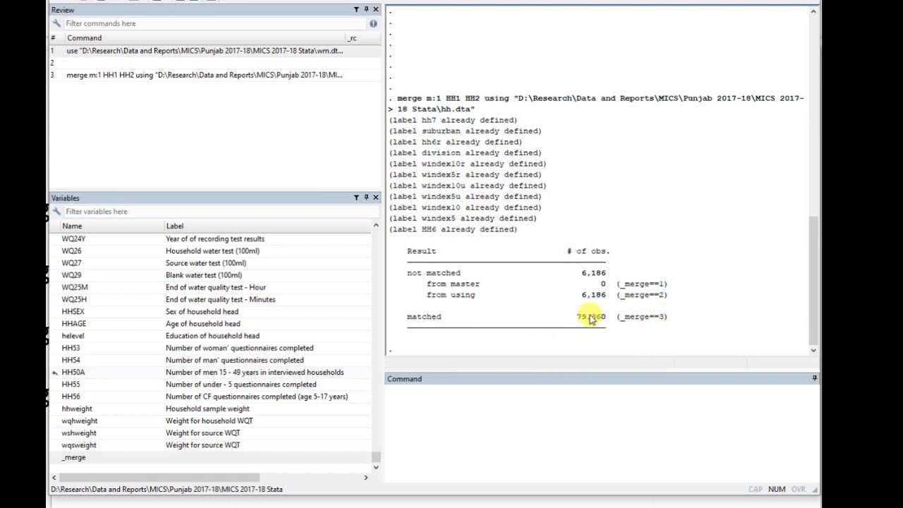
{"action": "left_click_drag", "start_coordinate": [575, 318], "coordinate": [606, 319]}
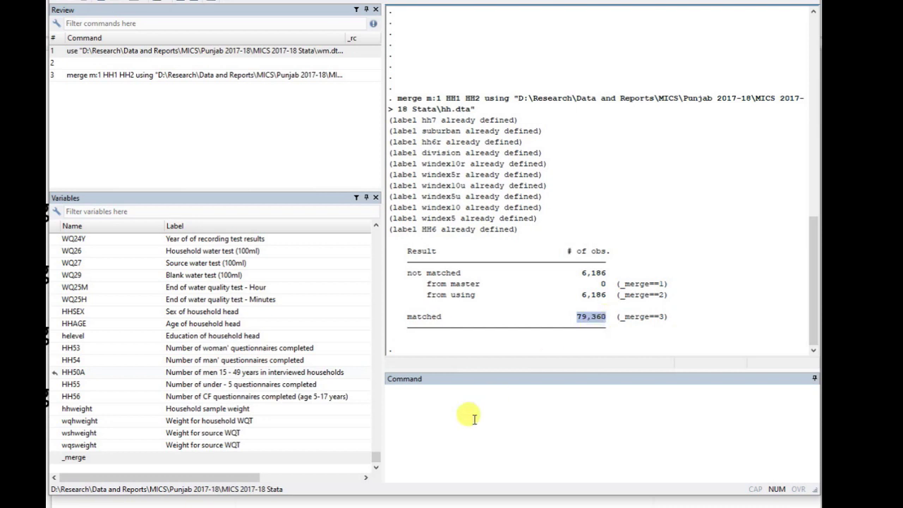
Step: Bring the merged wm.dta browser forward and show all 731 variables again
{"action": "mouse_move", "coordinate": [433, 505]}
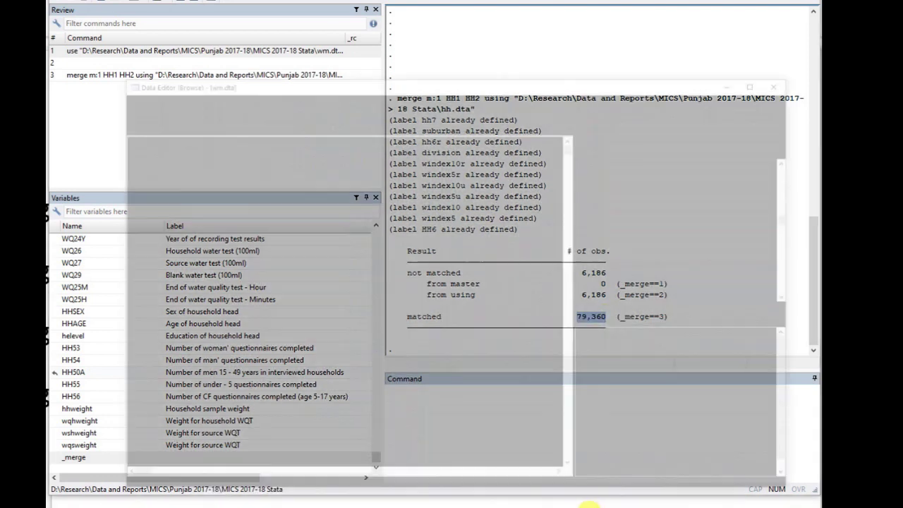
{"action": "left_click", "coordinate": [600, 494]}
{"action": "right_click", "coordinate": [664, 90]}
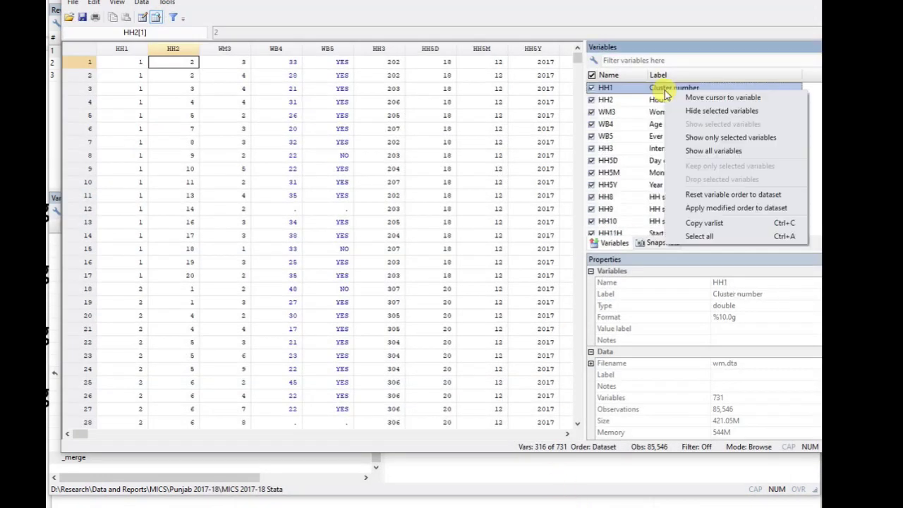
{"action": "left_click", "coordinate": [709, 151]}
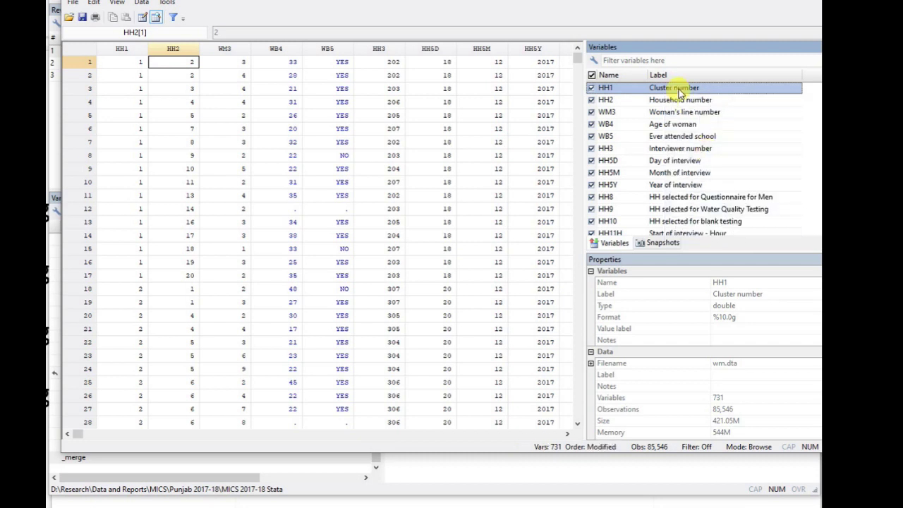
Step: Select HH1, HH2, WM3 and WS1 and show only those four variables
{"action": "left_click", "coordinate": [709, 112]}
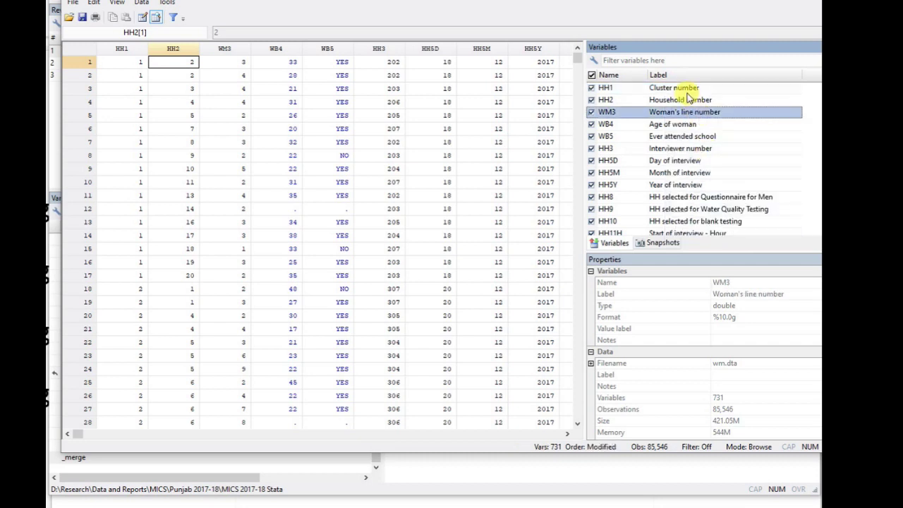
{"action": "left_click", "coordinate": [682, 89]}
{"action": "left_click", "coordinate": [690, 102], "text": "shift"}
{"action": "left_click", "coordinate": [706, 111], "text": "shift"}
{"action": "left_click", "coordinate": [695, 103], "text": "shift"}
{"action": "left_click", "coordinate": [716, 113], "text": "shift"}
{"action": "scroll", "coordinate": [695, 159], "scroll_direction": "down", "scroll_amount": 20}
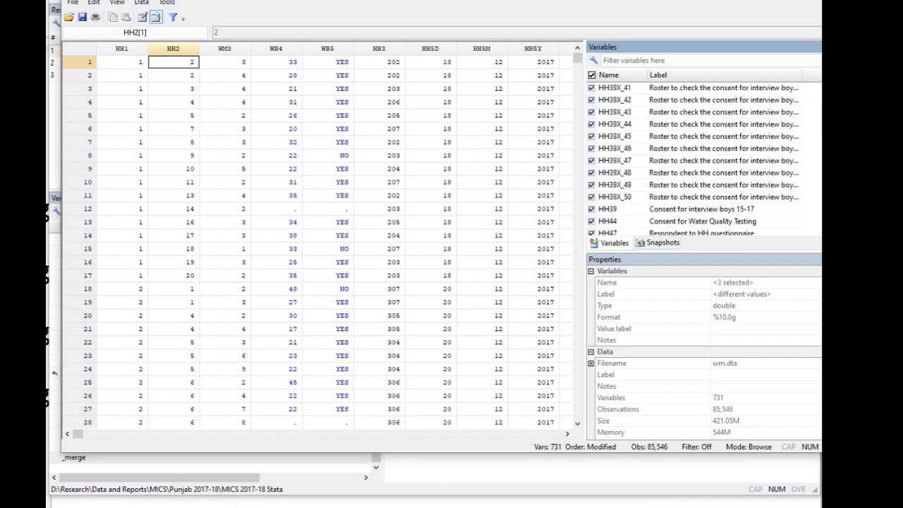
{"action": "scroll", "coordinate": [762, 149], "scroll_direction": "up", "scroll_amount": 2}
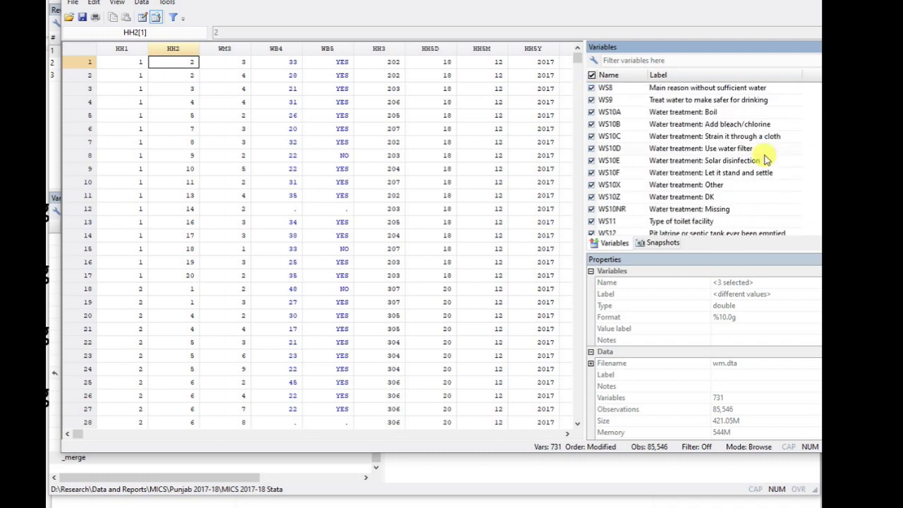
{"action": "scroll", "coordinate": [762, 149], "scroll_direction": "up", "scroll_amount": 3}
{"action": "left_click", "coordinate": [706, 113], "text": "shift"}
{"action": "right_click", "coordinate": [706, 112]}
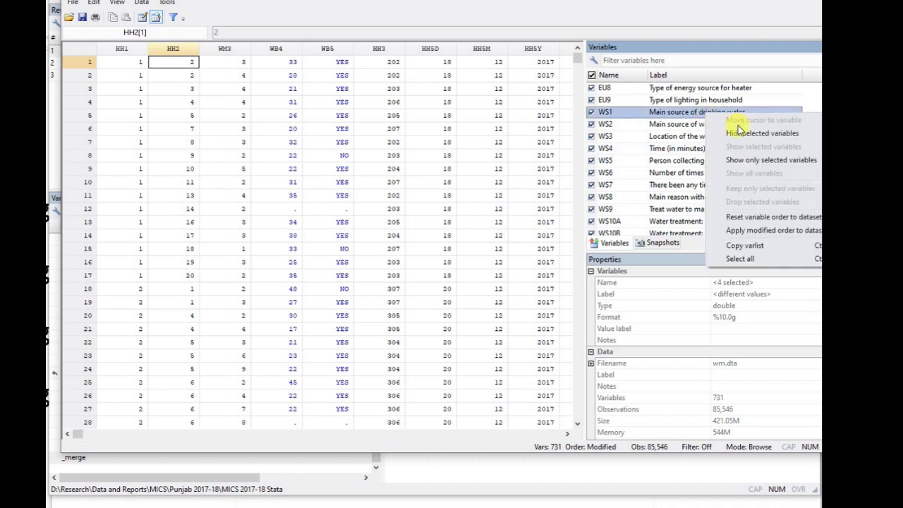
{"action": "left_click", "coordinate": [761, 161]}
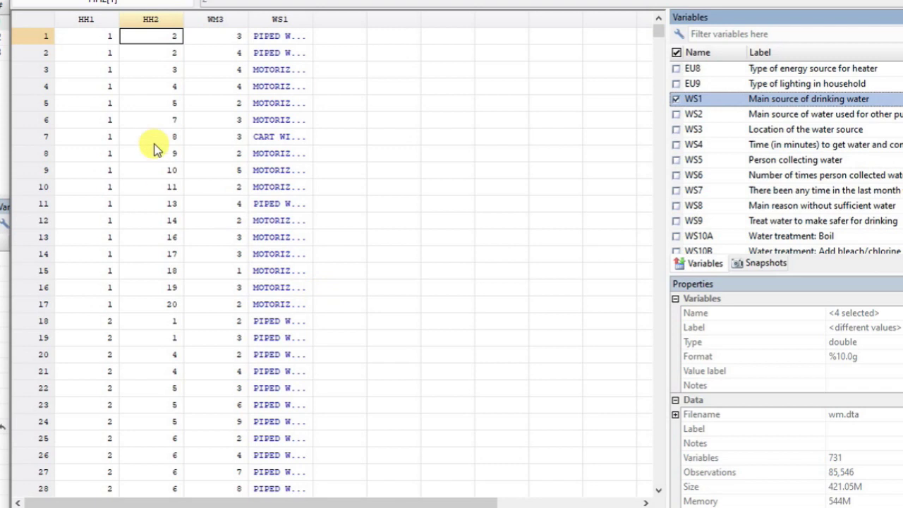